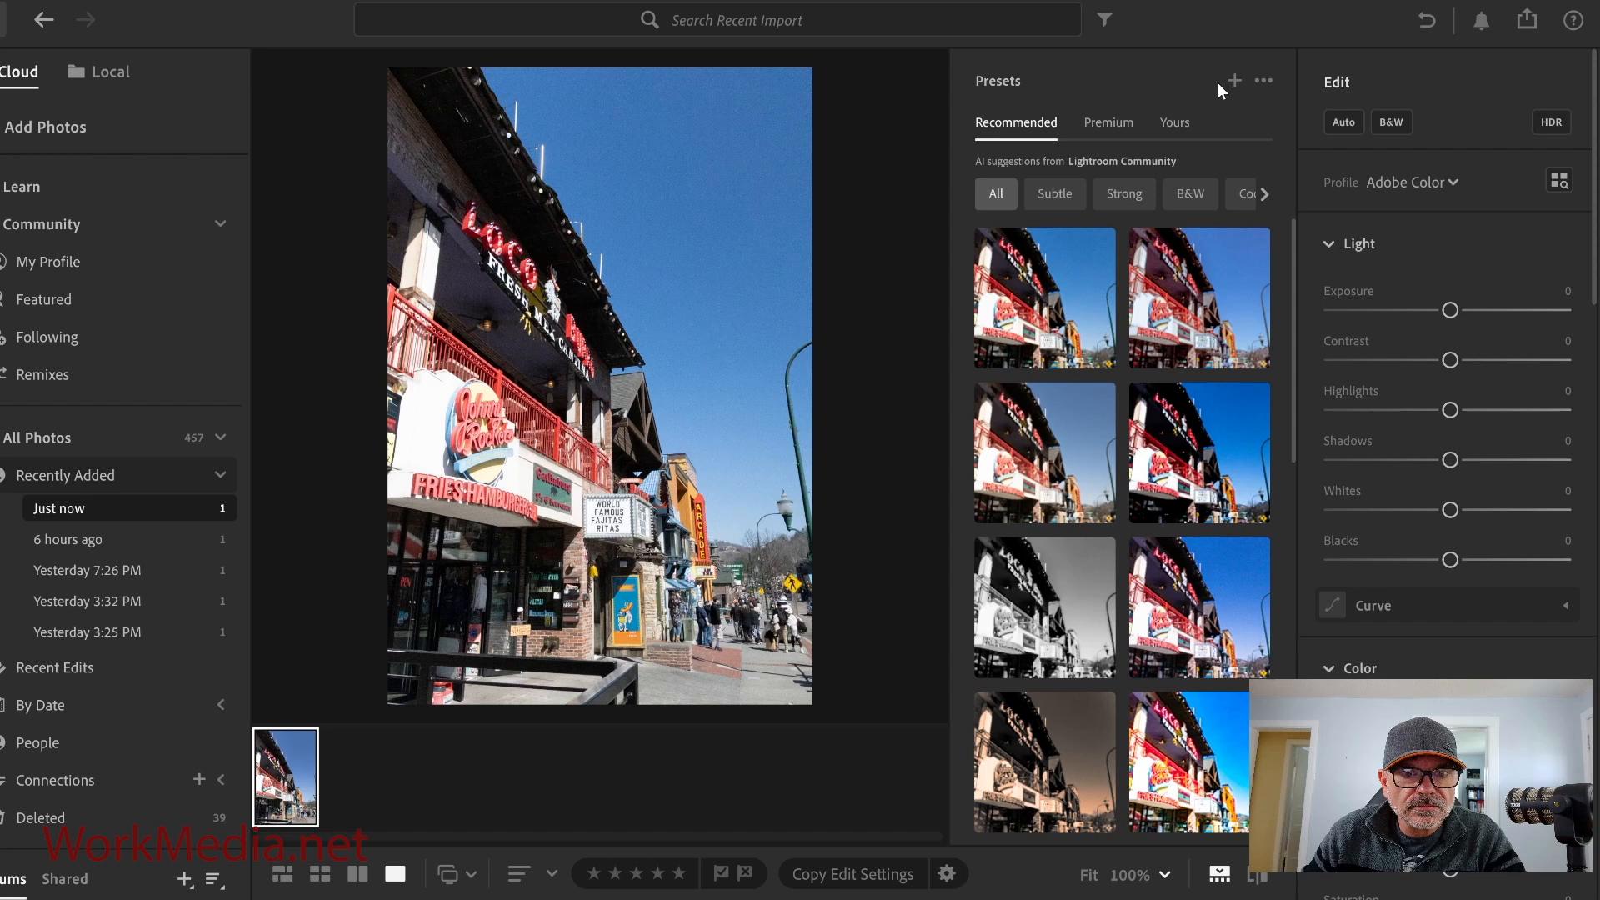
# Preview several recommended presets on the street photo.
pyautogui.click(1185, 315)
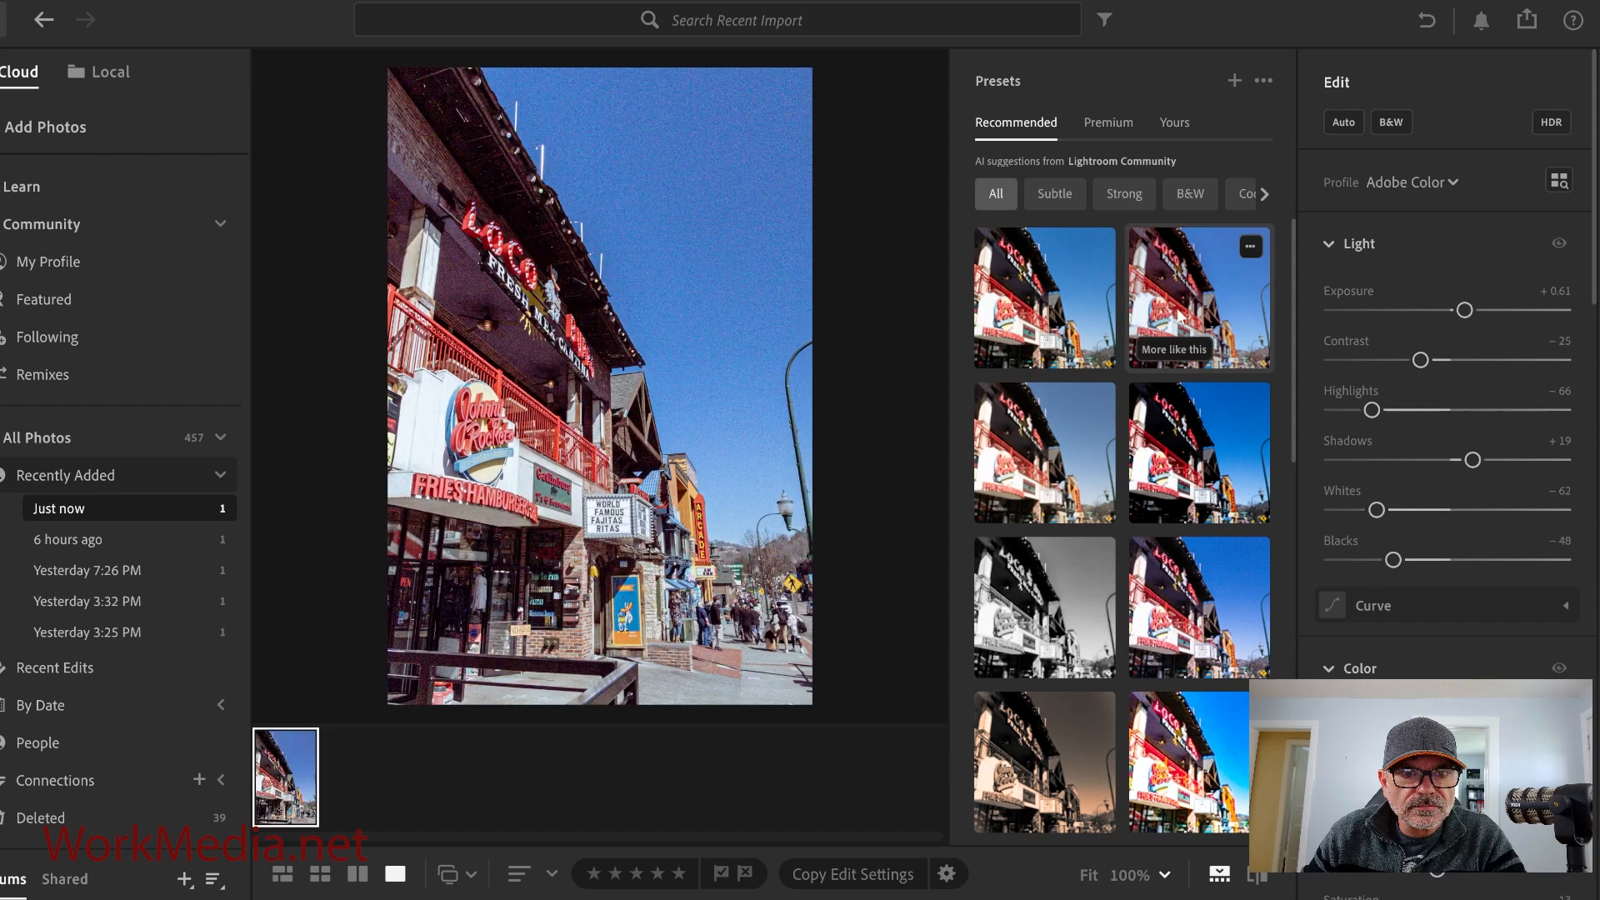
pyautogui.click(1200, 425)
pyautogui.click(1026, 441)
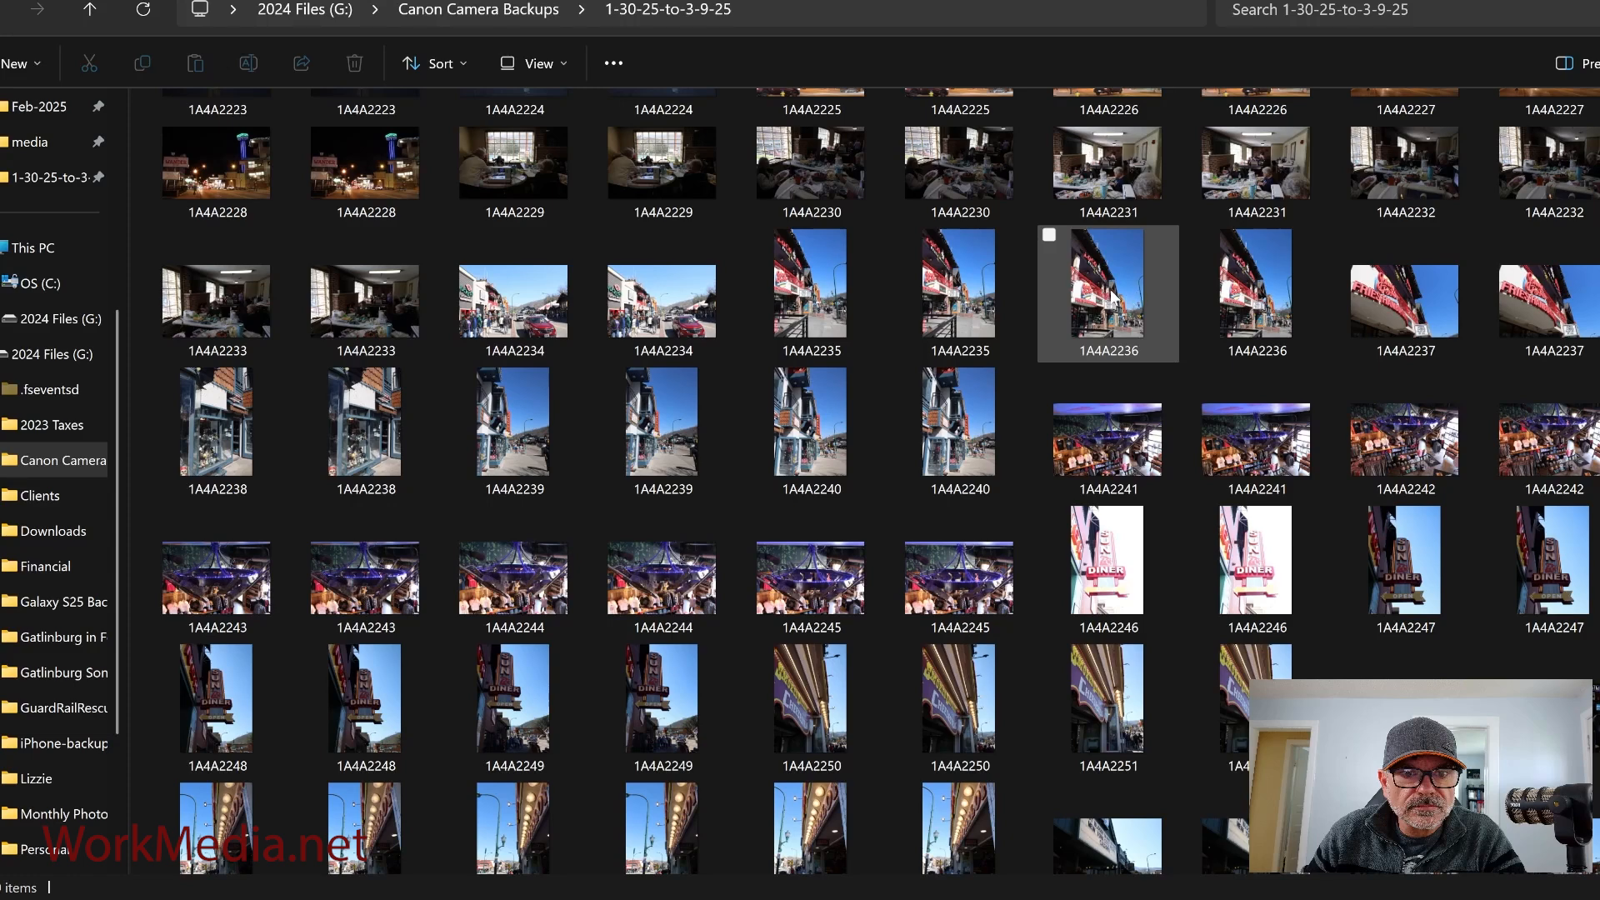
# In File Explorer, open photo 1A4A2236 with Adobe Lightroom and add it to the library.
pyautogui.click(1091, 313)
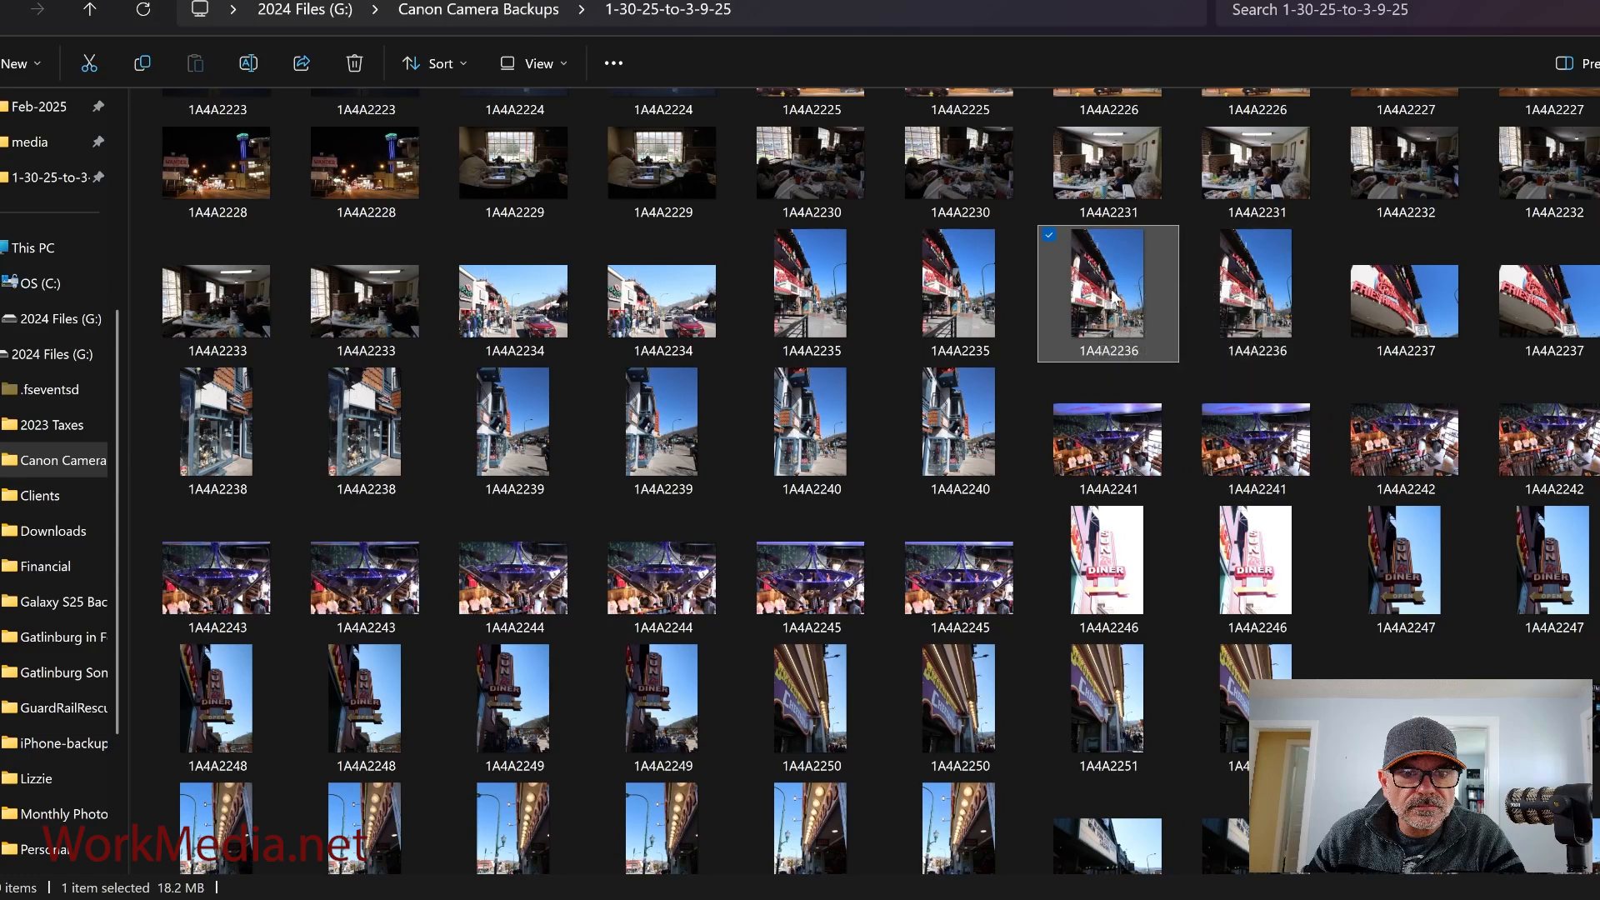
pyautogui.moveTo(1116, 300)
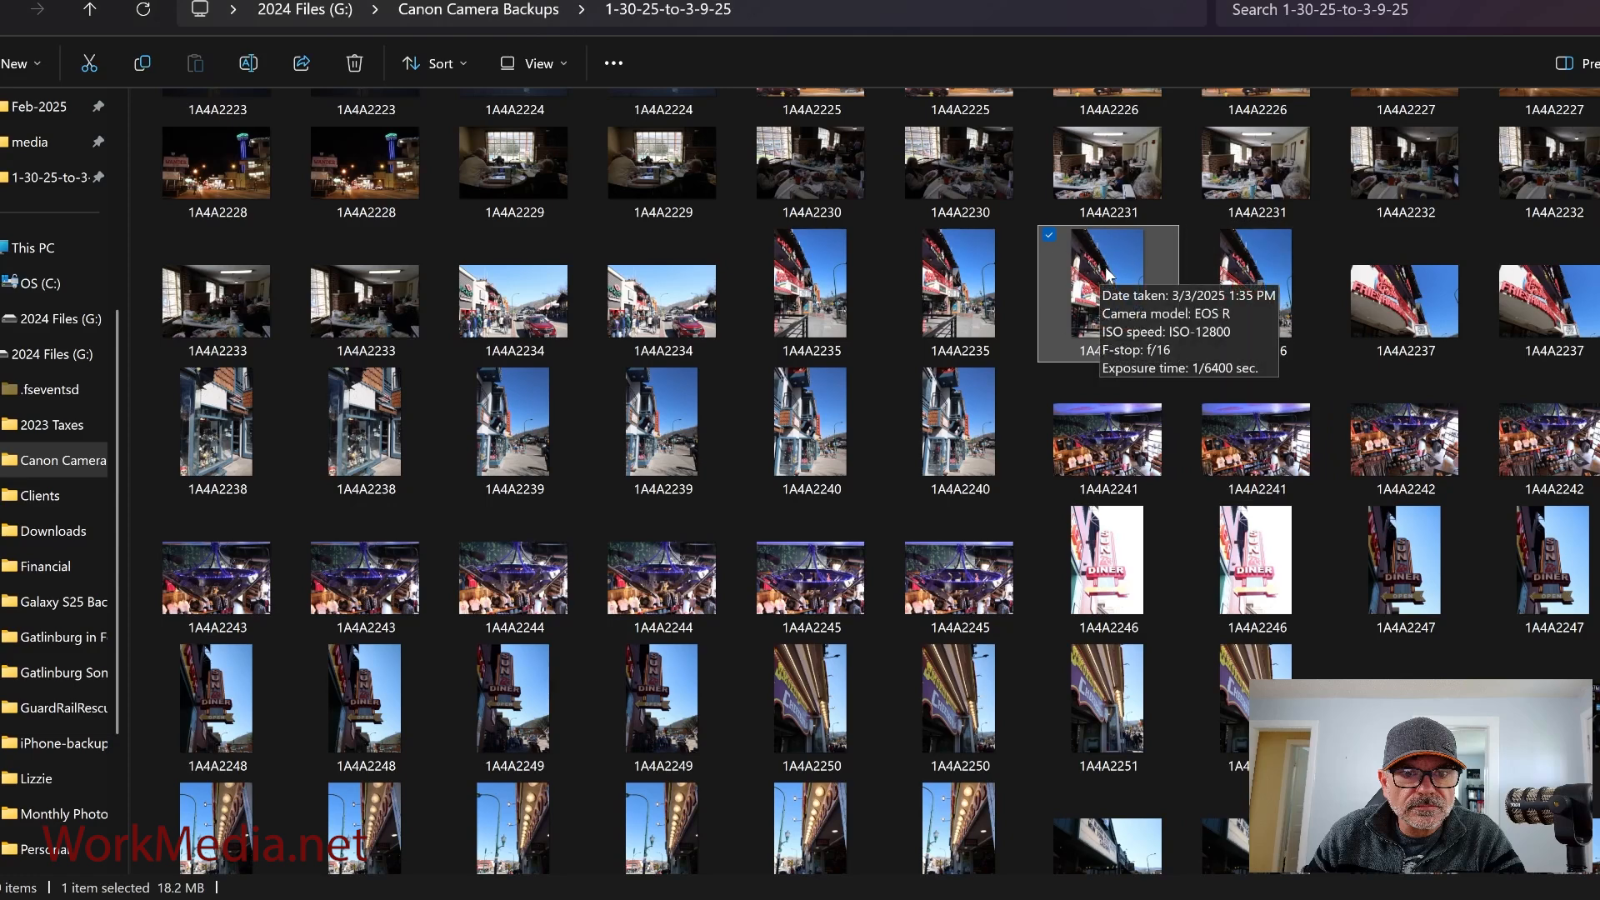
pyautogui.rightClick(1108, 271)
pyautogui.moveTo(1192, 395)
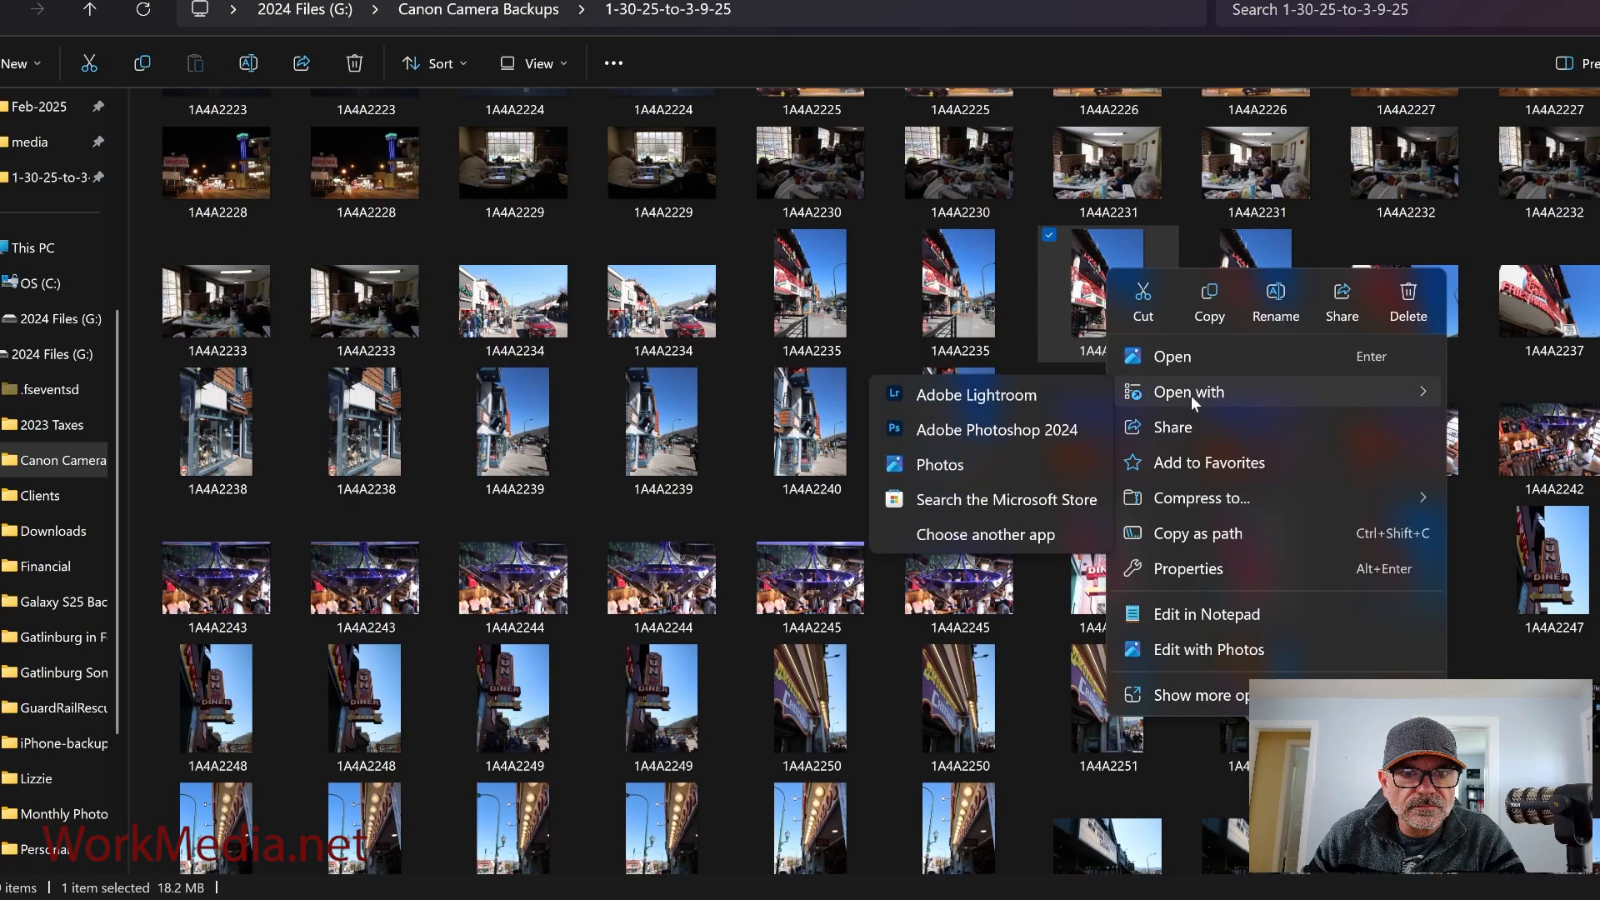
pyautogui.click(972, 398)
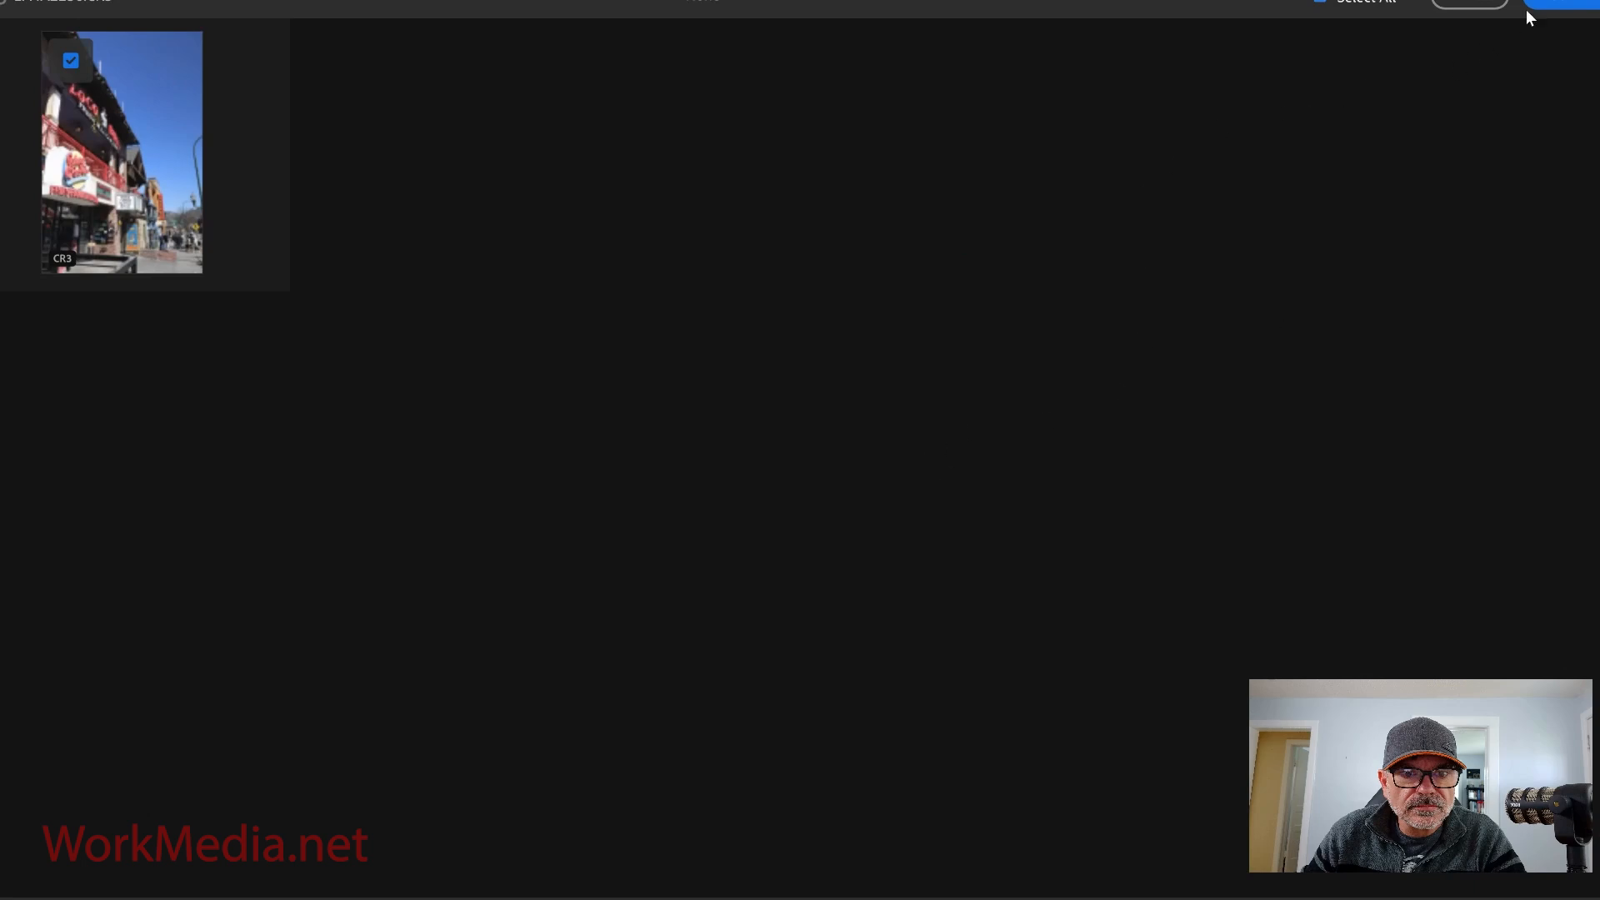
pyautogui.click(1580, 4)
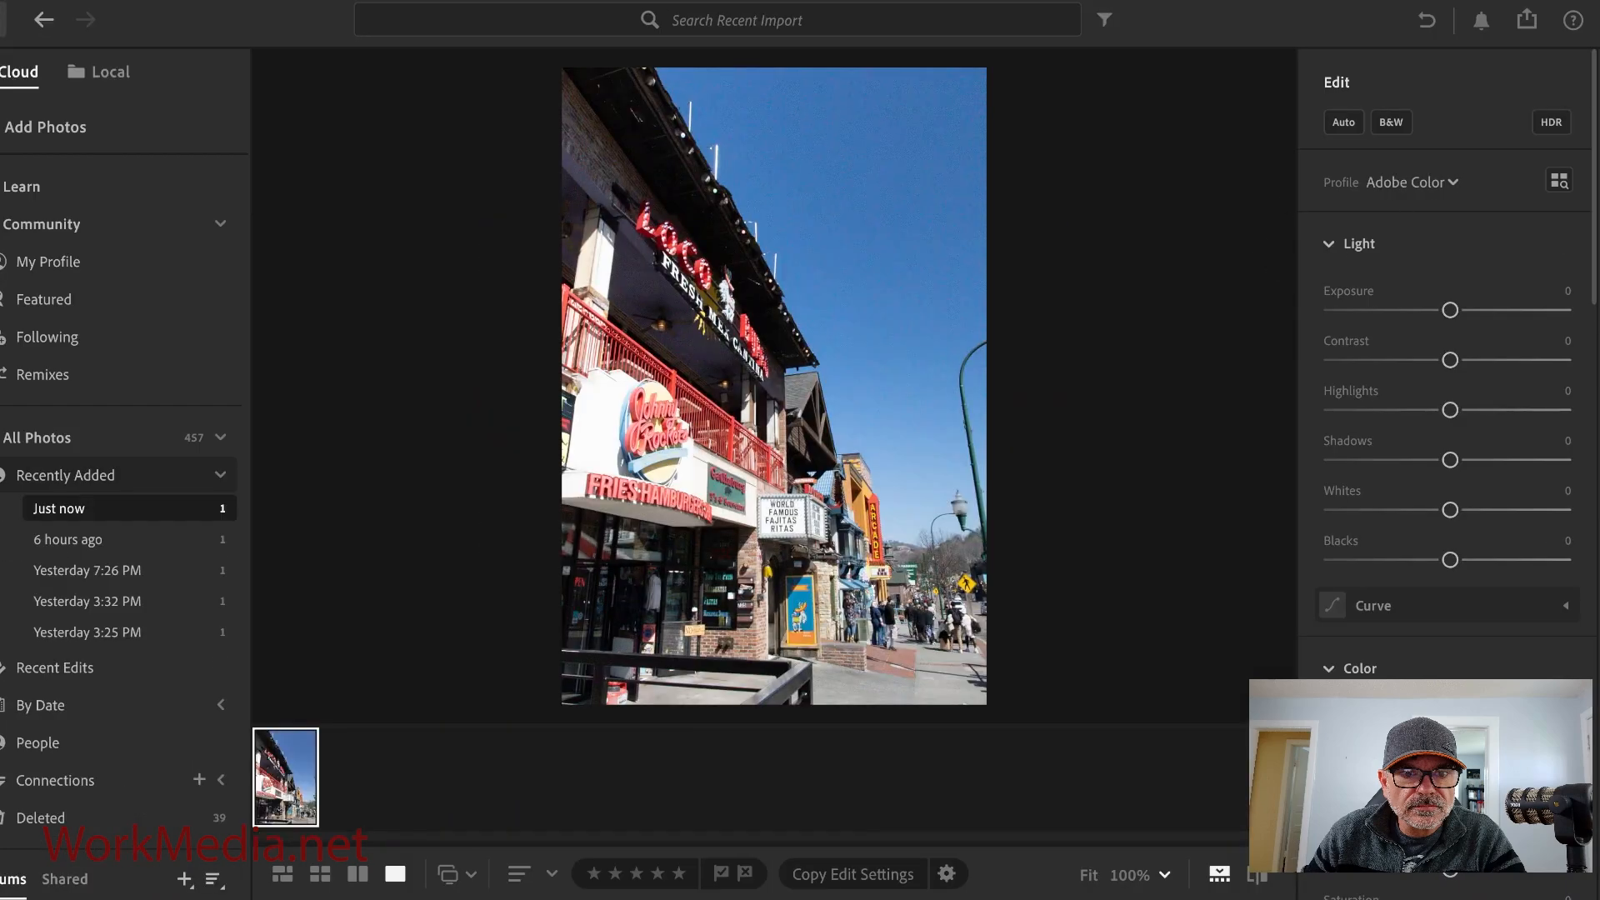
# Browse and preview the recommended presets for the photo without applying one, then close the presets.
pyautogui.click(1598, 75)
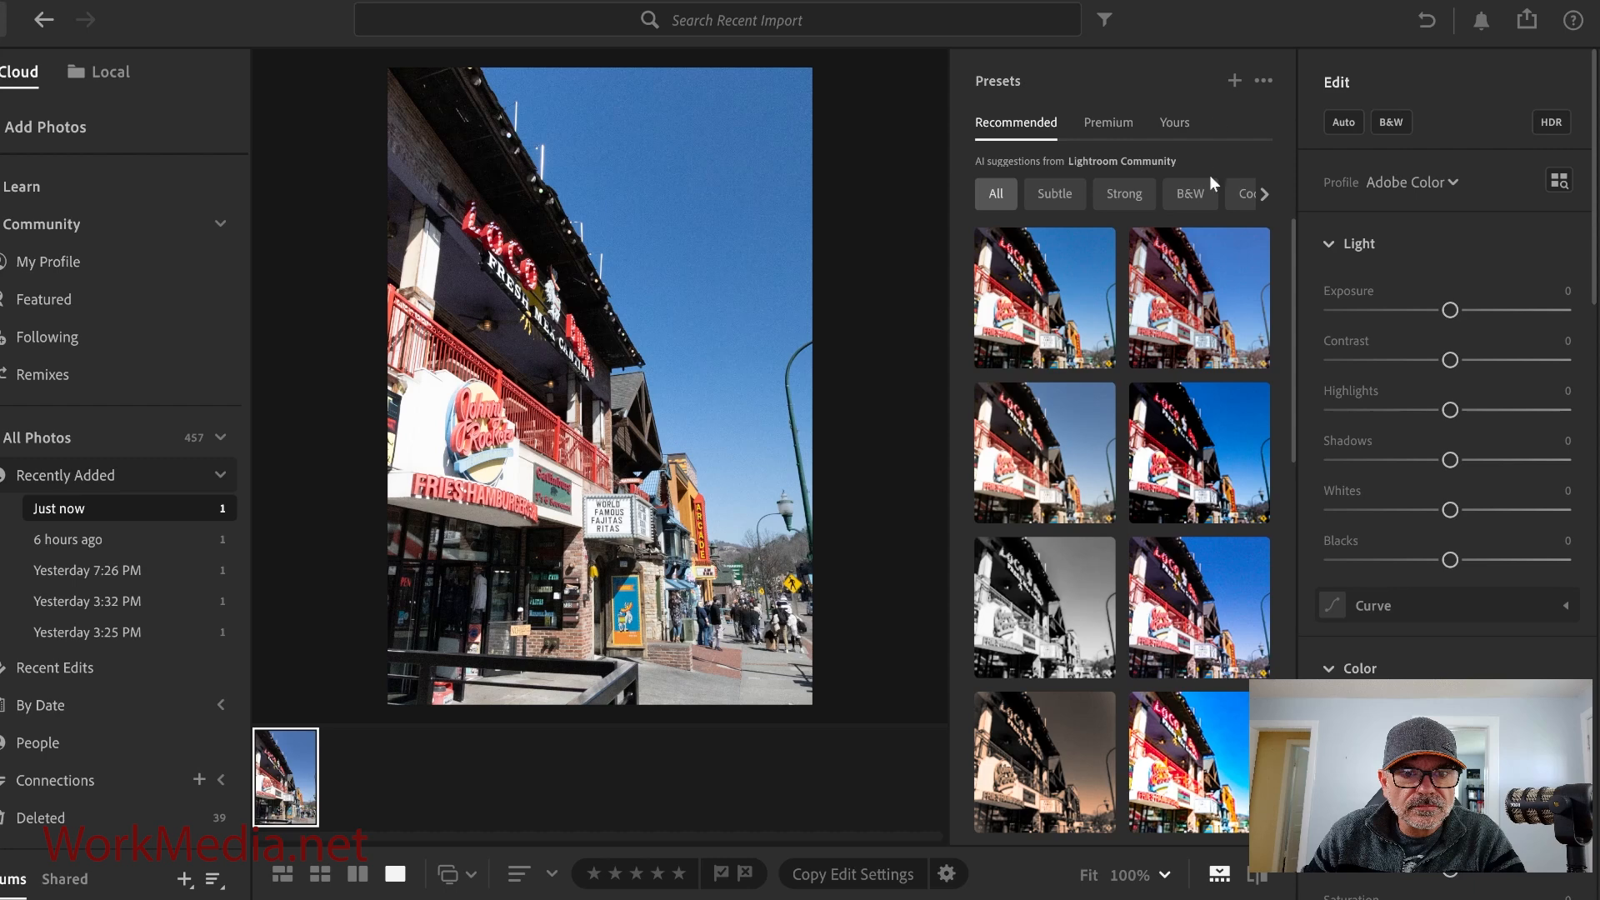
pyautogui.click(1205, 471)
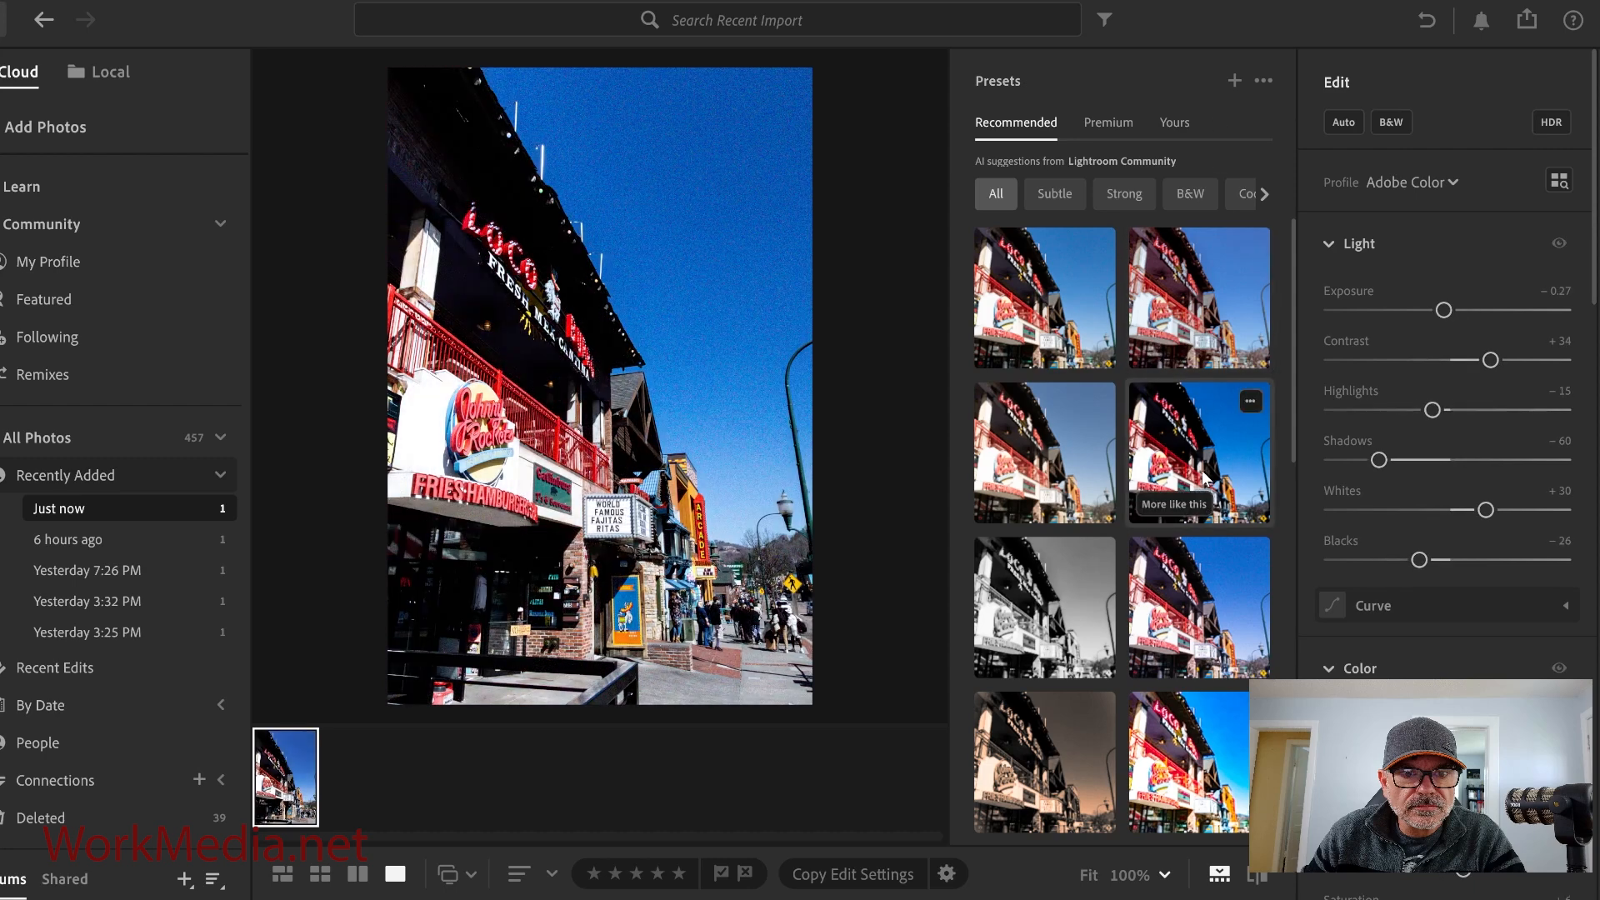
pyautogui.click(1029, 442)
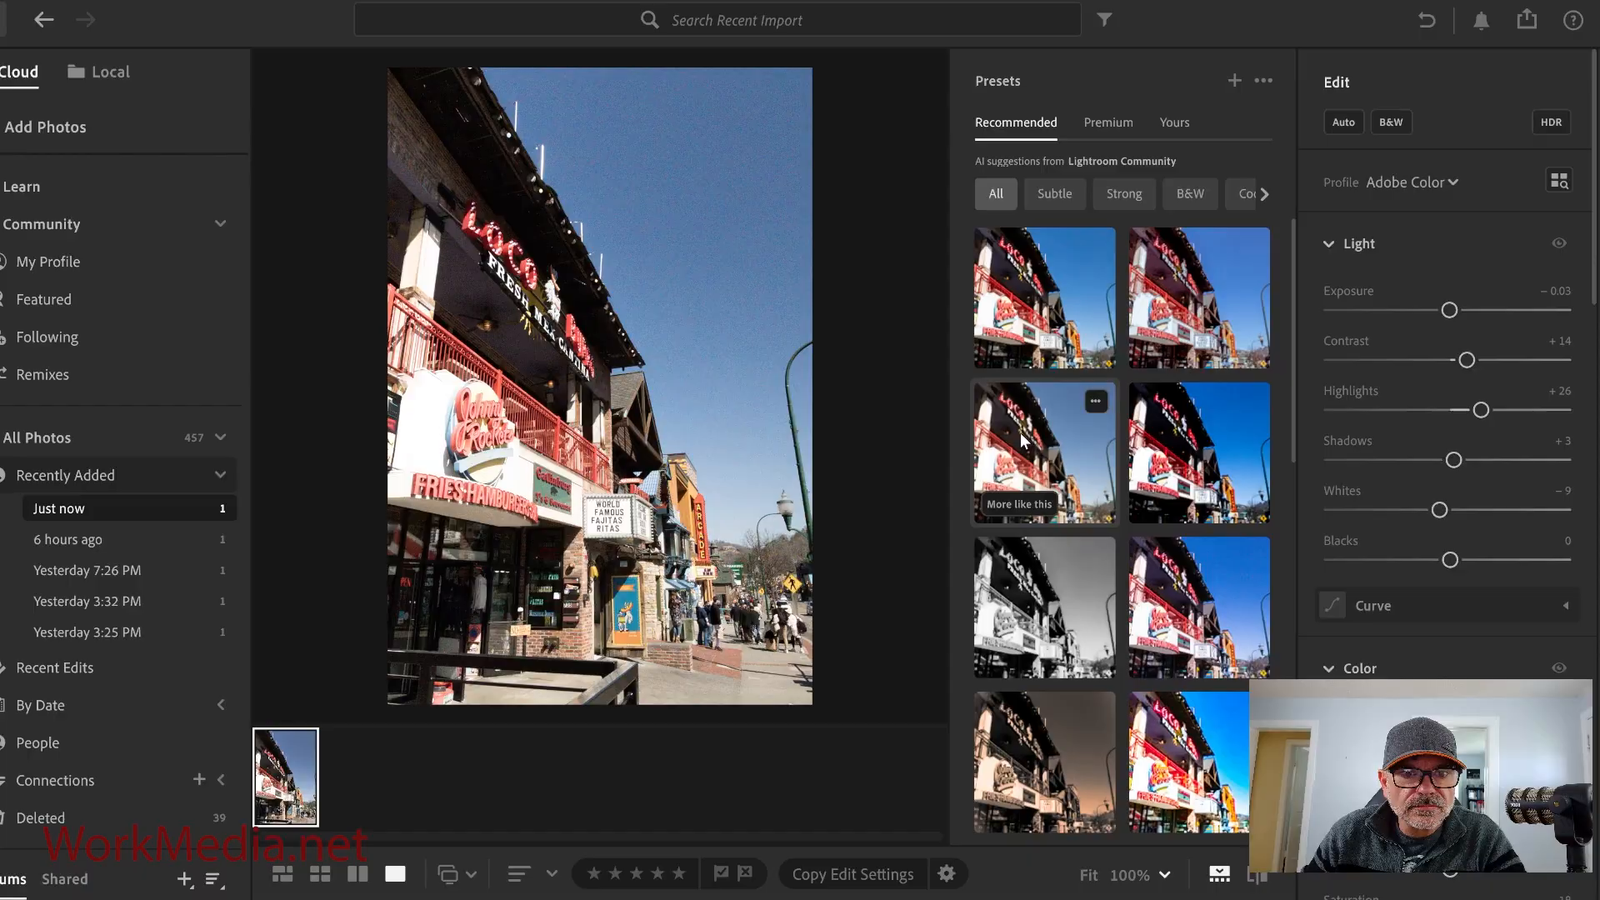
pyautogui.click(1019, 585)
pyautogui.scroll(-1, 1199, 646)
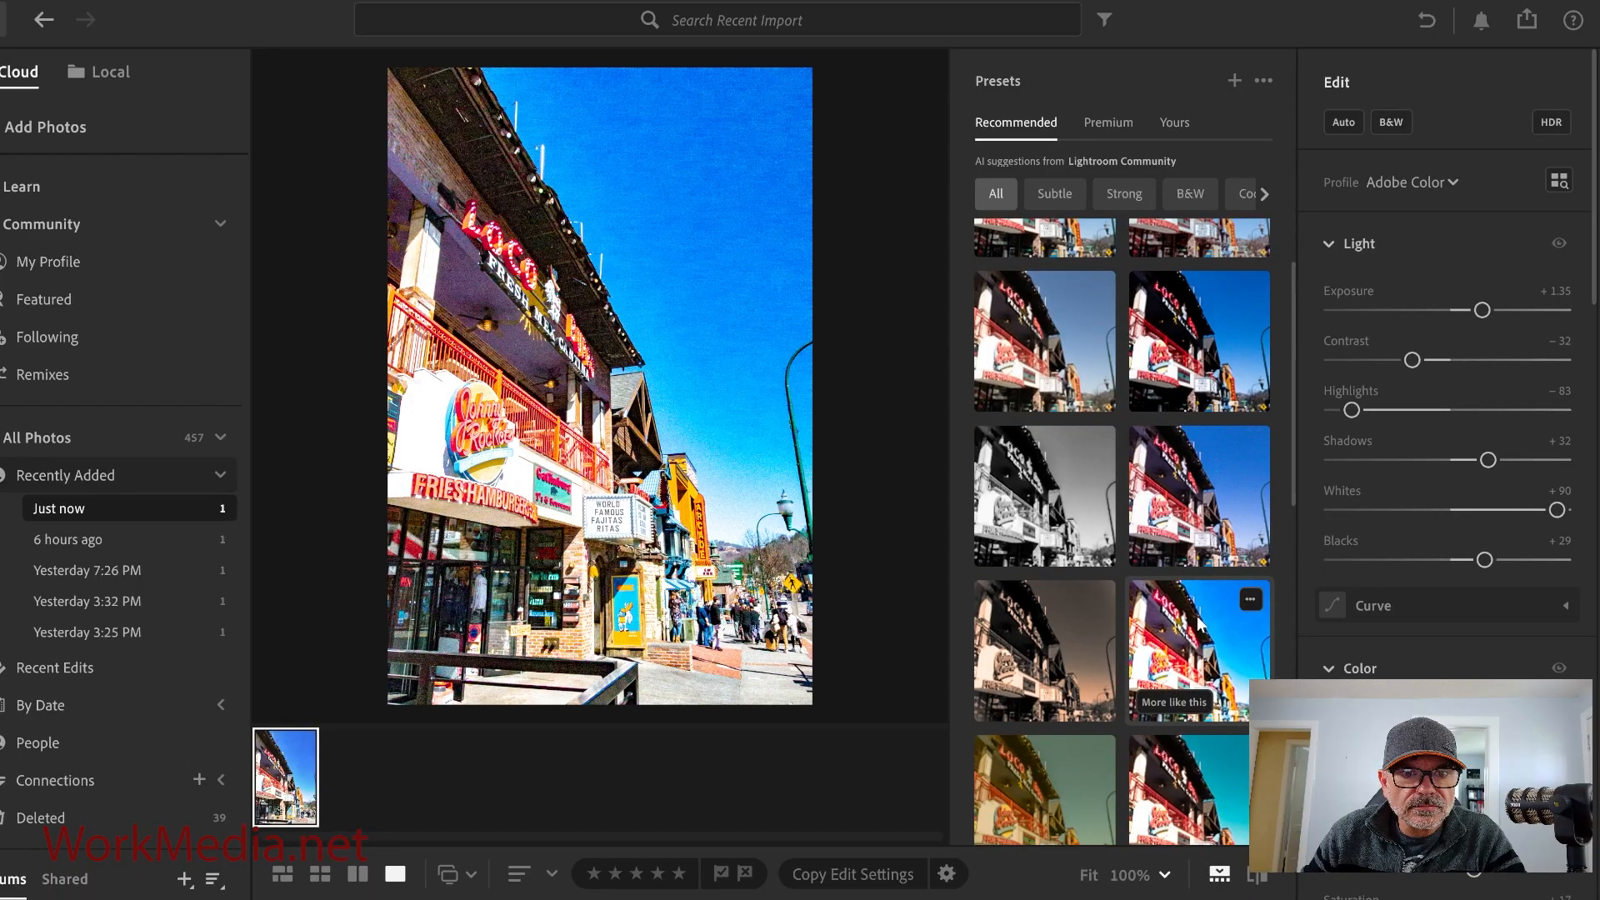
pyautogui.scroll(-1, 1200, 631)
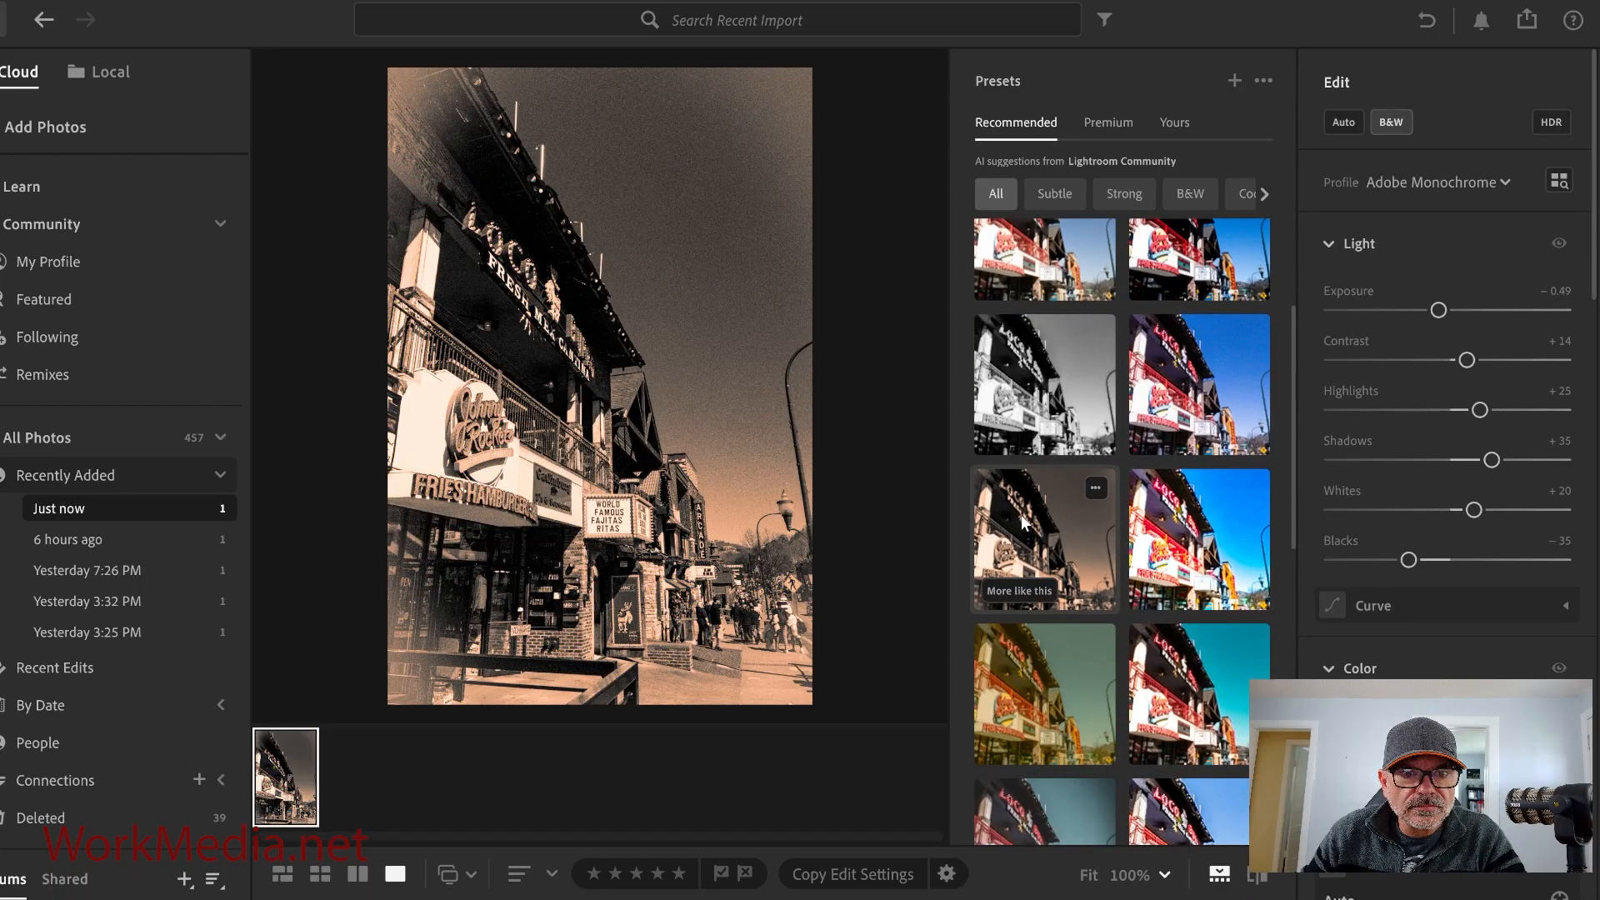
pyautogui.scroll(-2, 1221, 633)
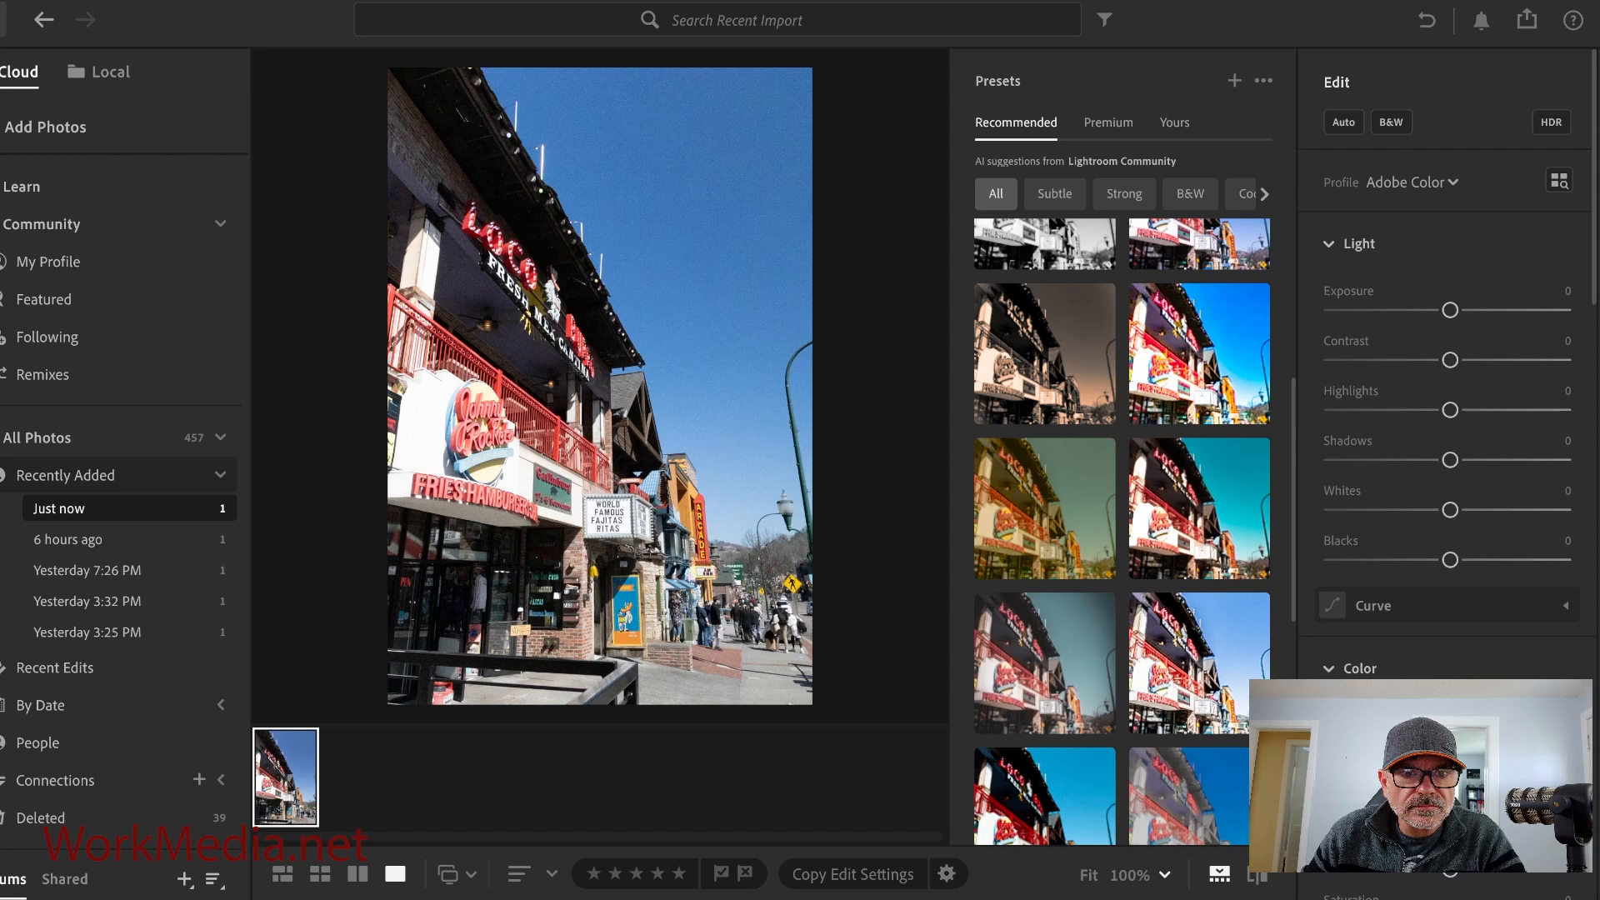
pyautogui.hotkey('shift', 'p')
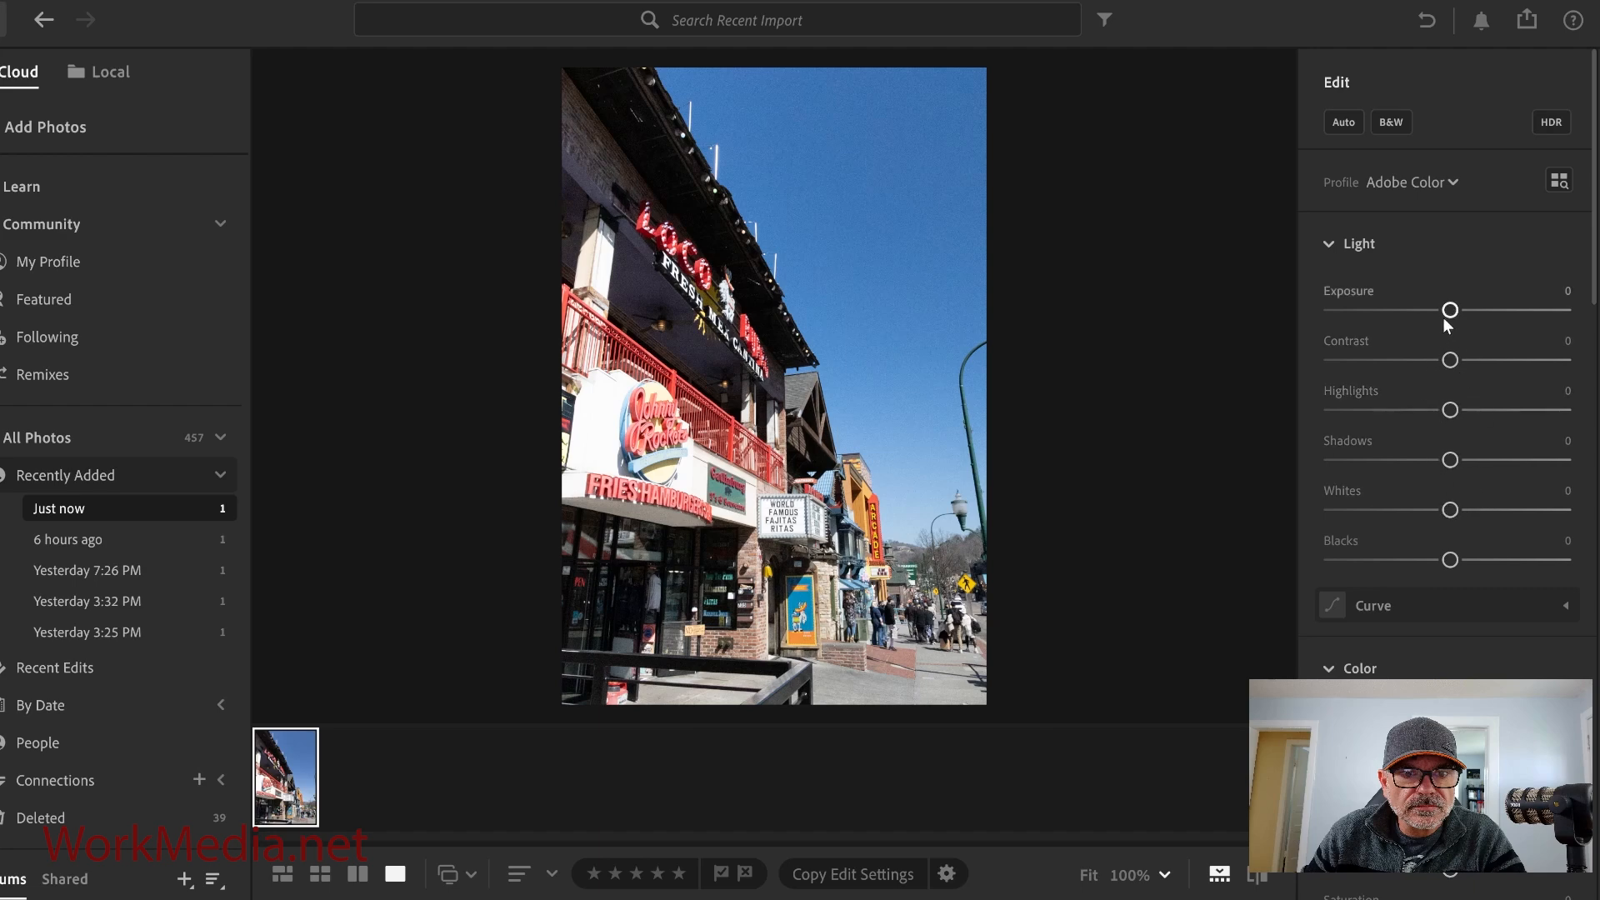
# Set Exposure to +0.02, Contrast to +18, Whites to −6 and Blacks to −29.
pyautogui.moveTo(1451, 313); pyautogui.dragTo(1451, 320)
pyautogui.moveTo(1450, 362)
pyautogui.mouseDown()
pyautogui.moveTo(1428, 361)
pyautogui.moveTo(1465, 367)
pyautogui.mouseUp()
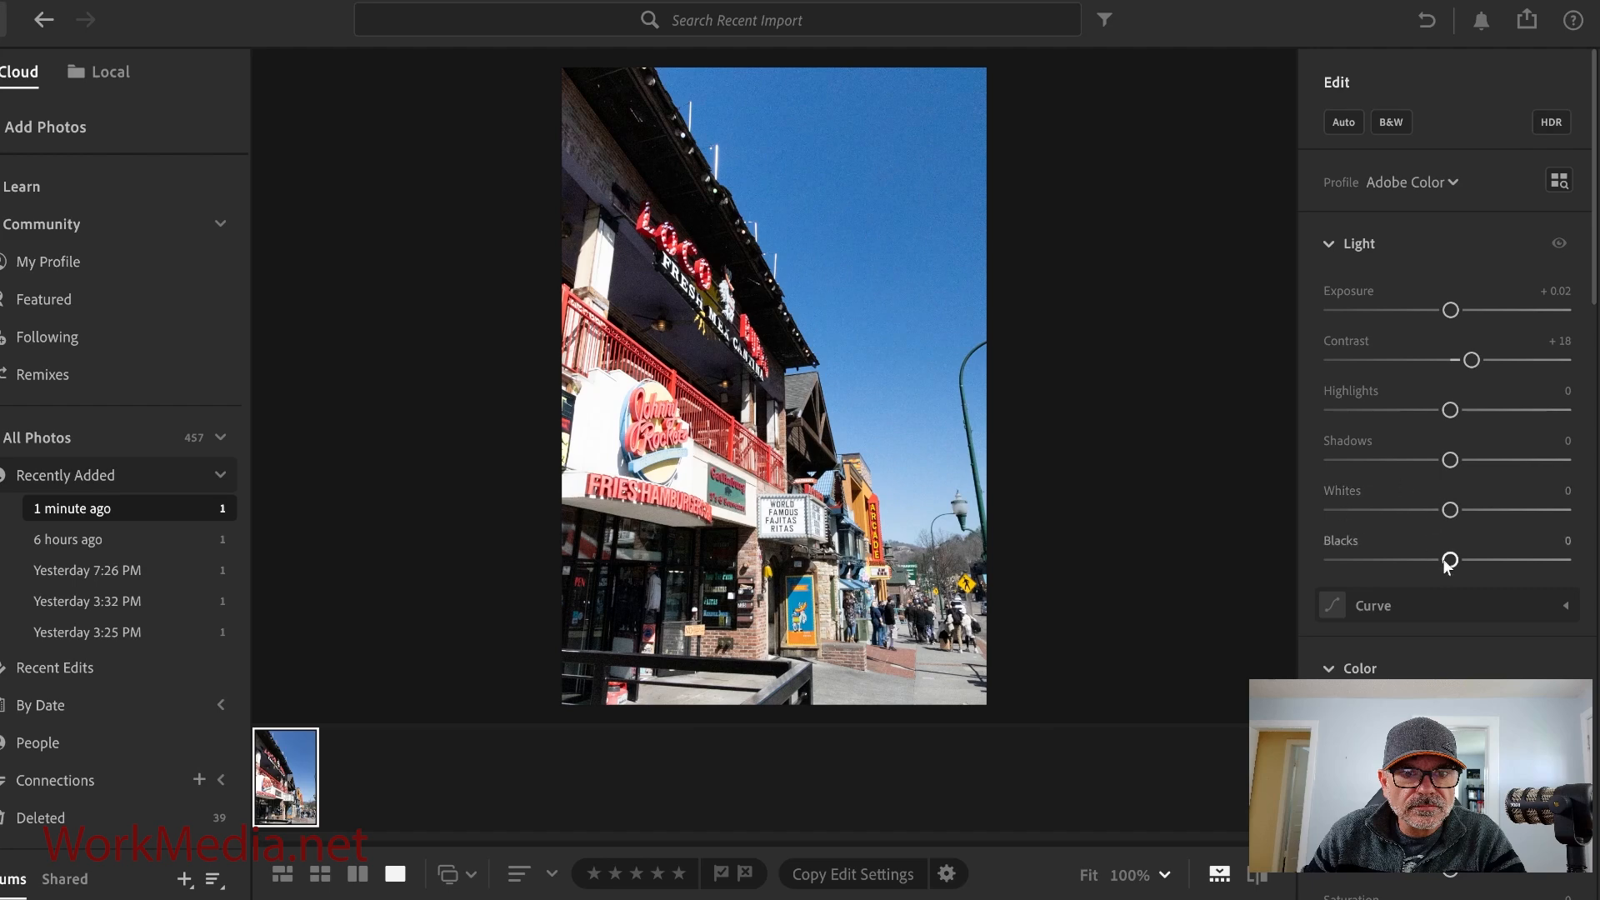
pyautogui.moveTo(1451, 511); pyautogui.dragTo(1415, 565)
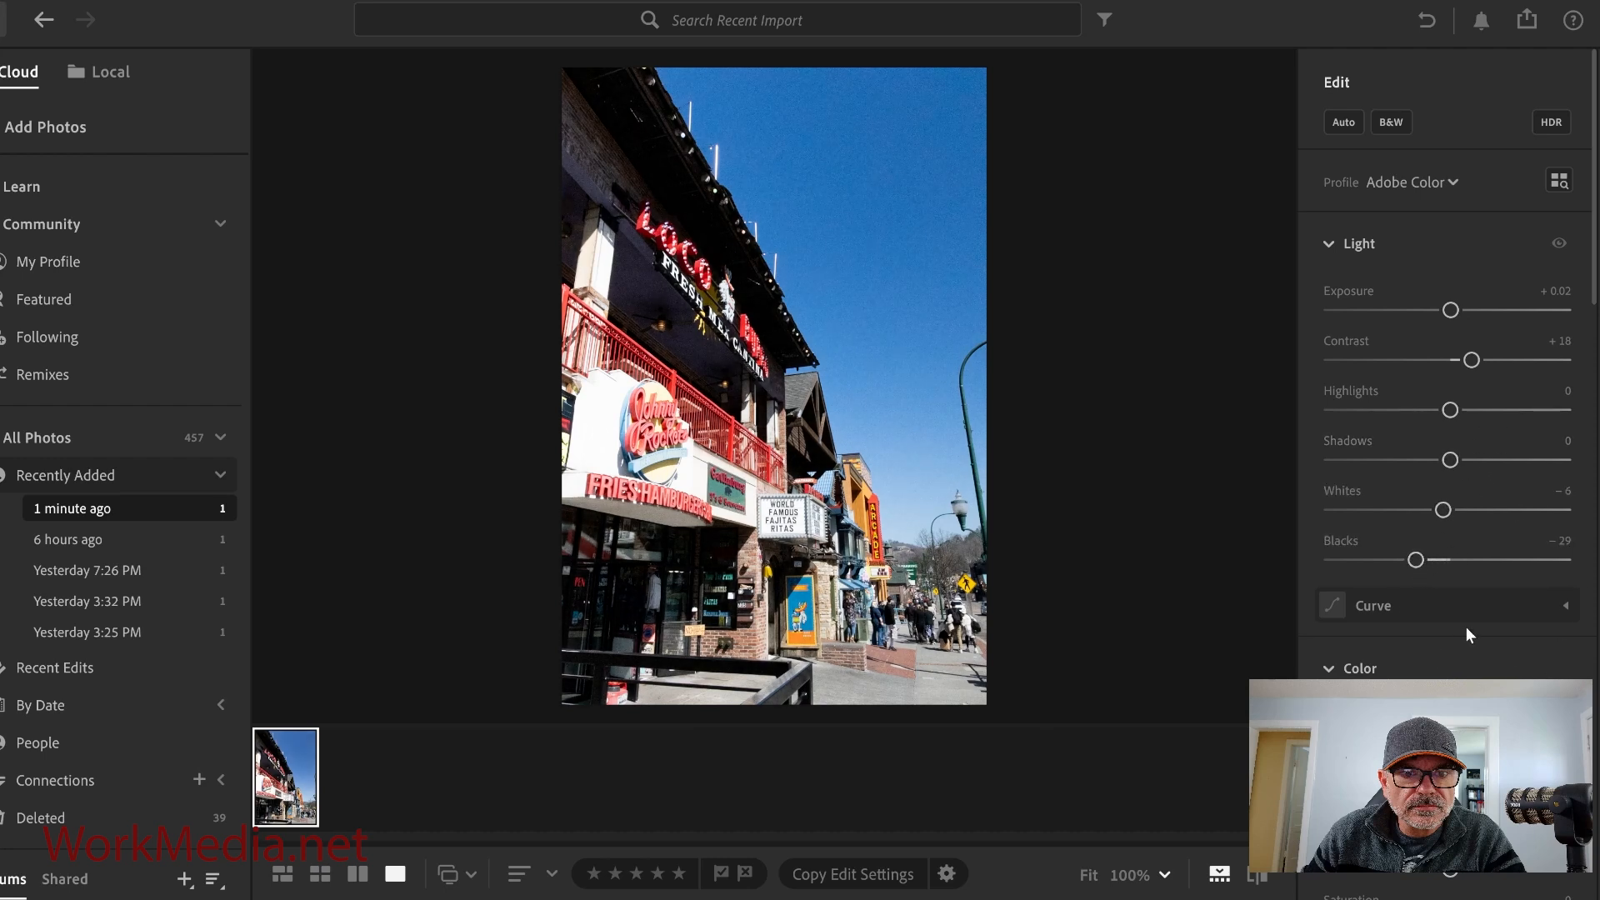
# Raise Vibrance to +25 and expand the Color Mixer.
pyautogui.scroll(-5, 1482, 612)
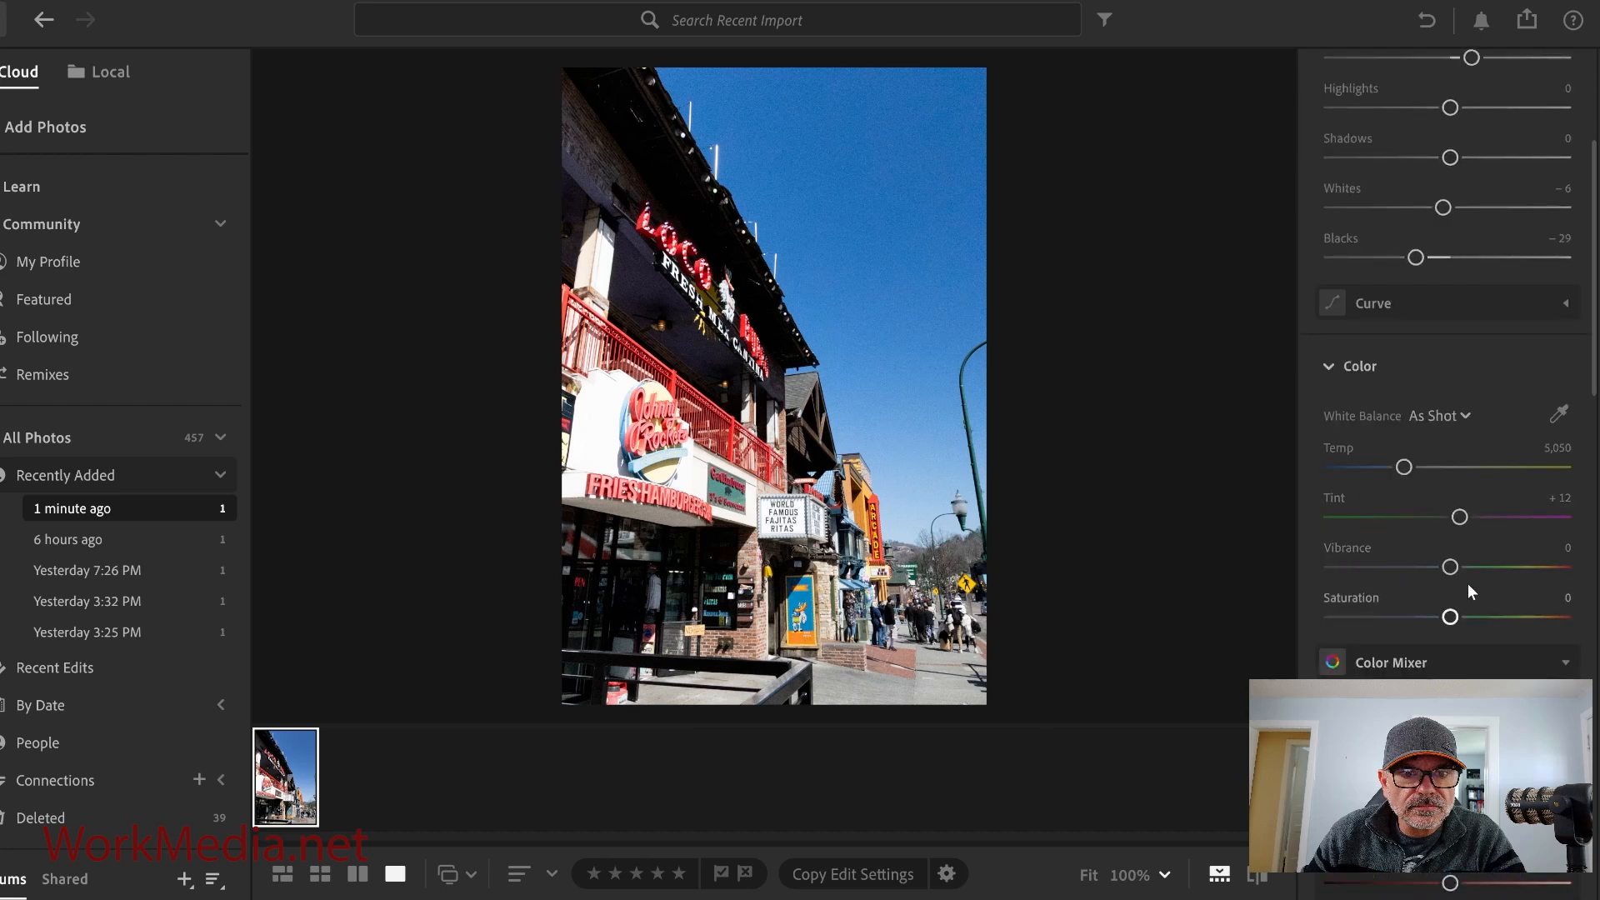
pyautogui.moveTo(1450, 568); pyautogui.dragTo(1482, 577)
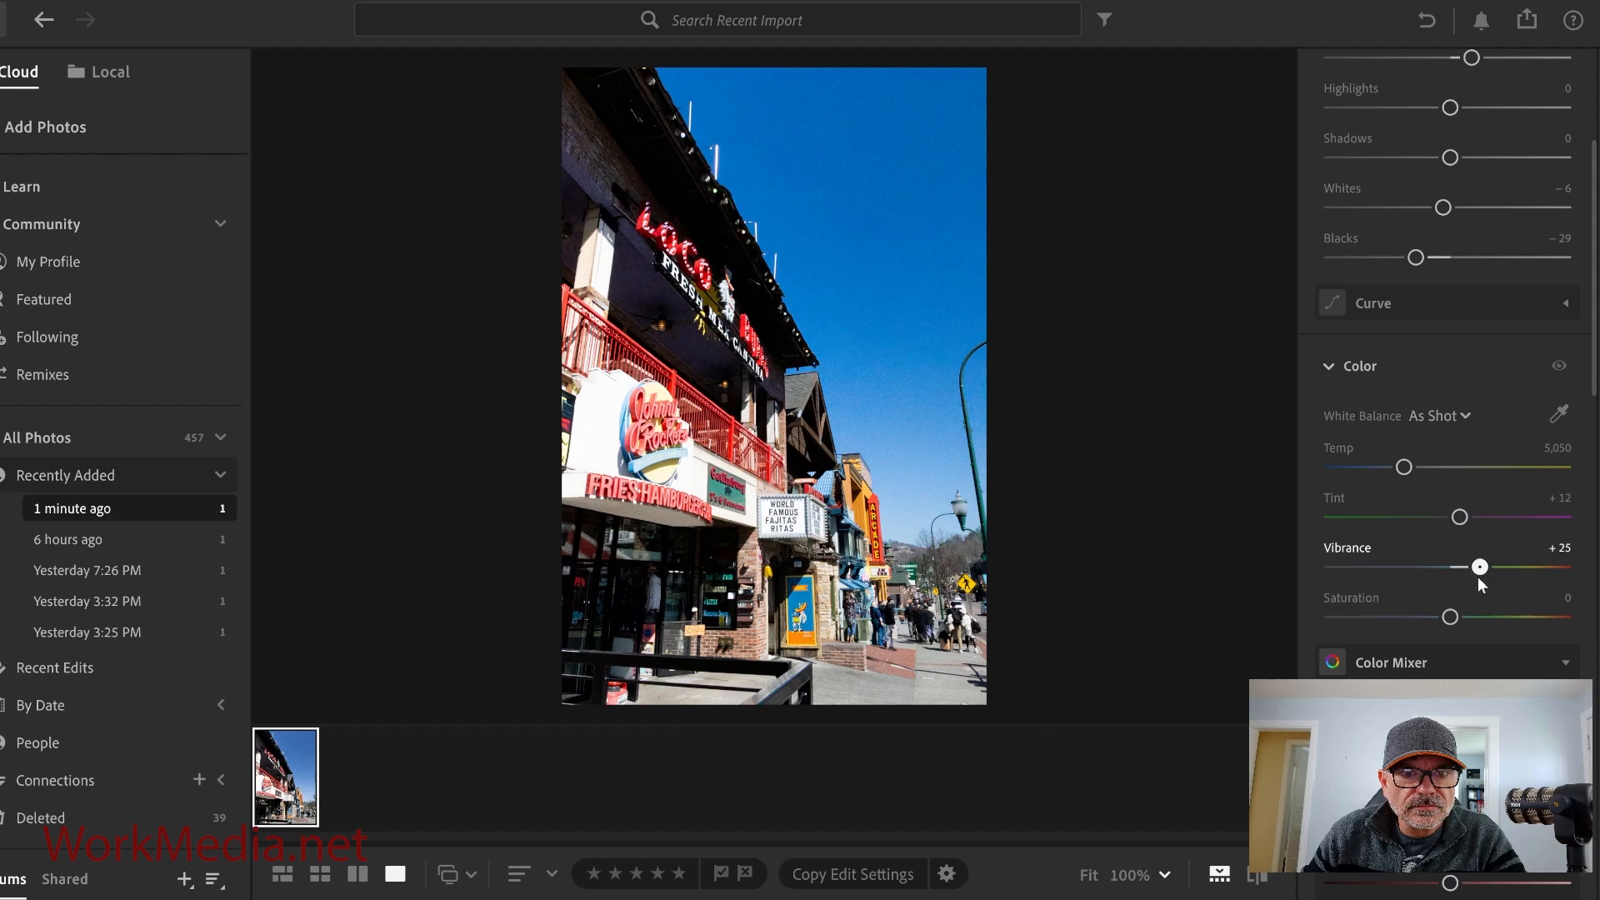
pyautogui.click(1458, 661)
# Darken the edges with a Vignette of −29.
pyautogui.scroll(-3, 1460, 655)
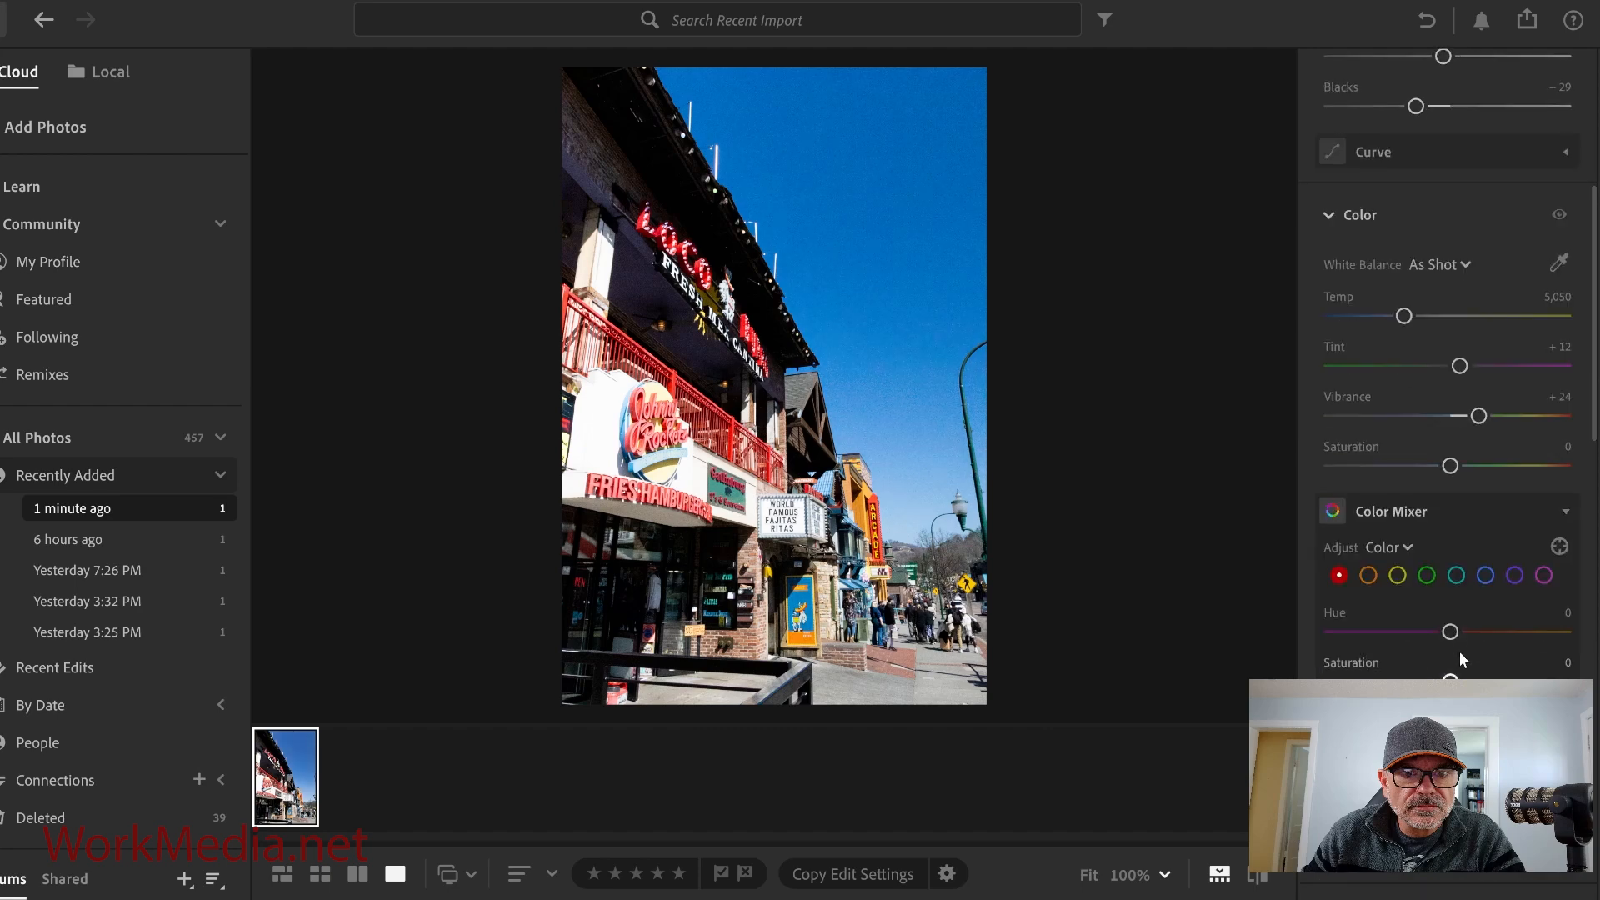
pyautogui.scroll(-4, 1458, 651)
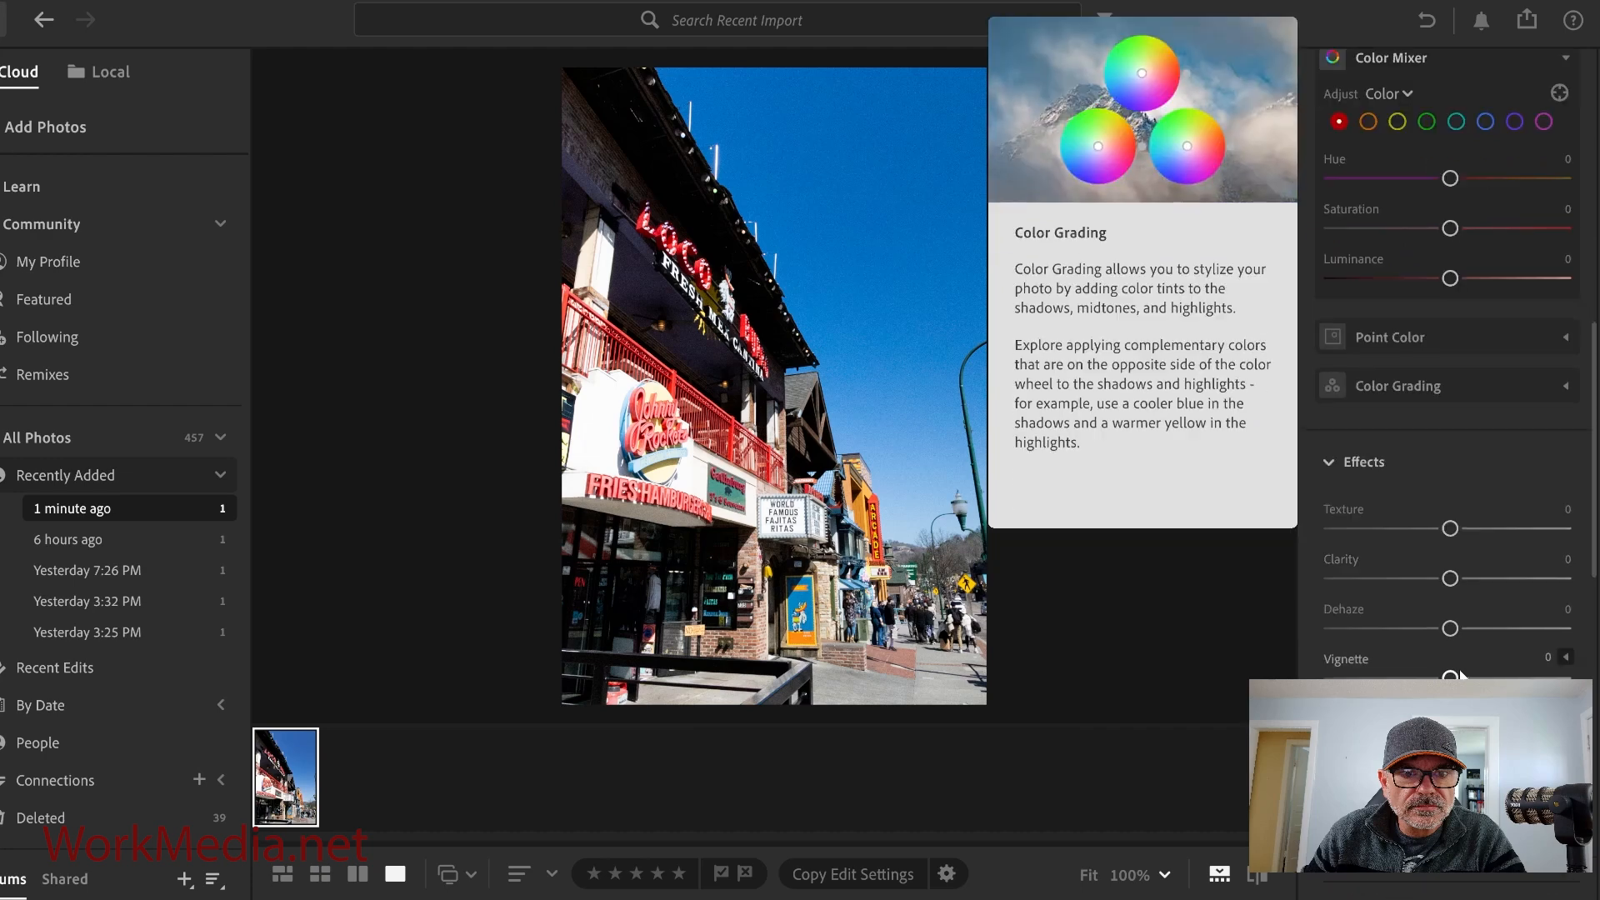
pyautogui.moveTo(1450, 675); pyautogui.dragTo(1416, 676)
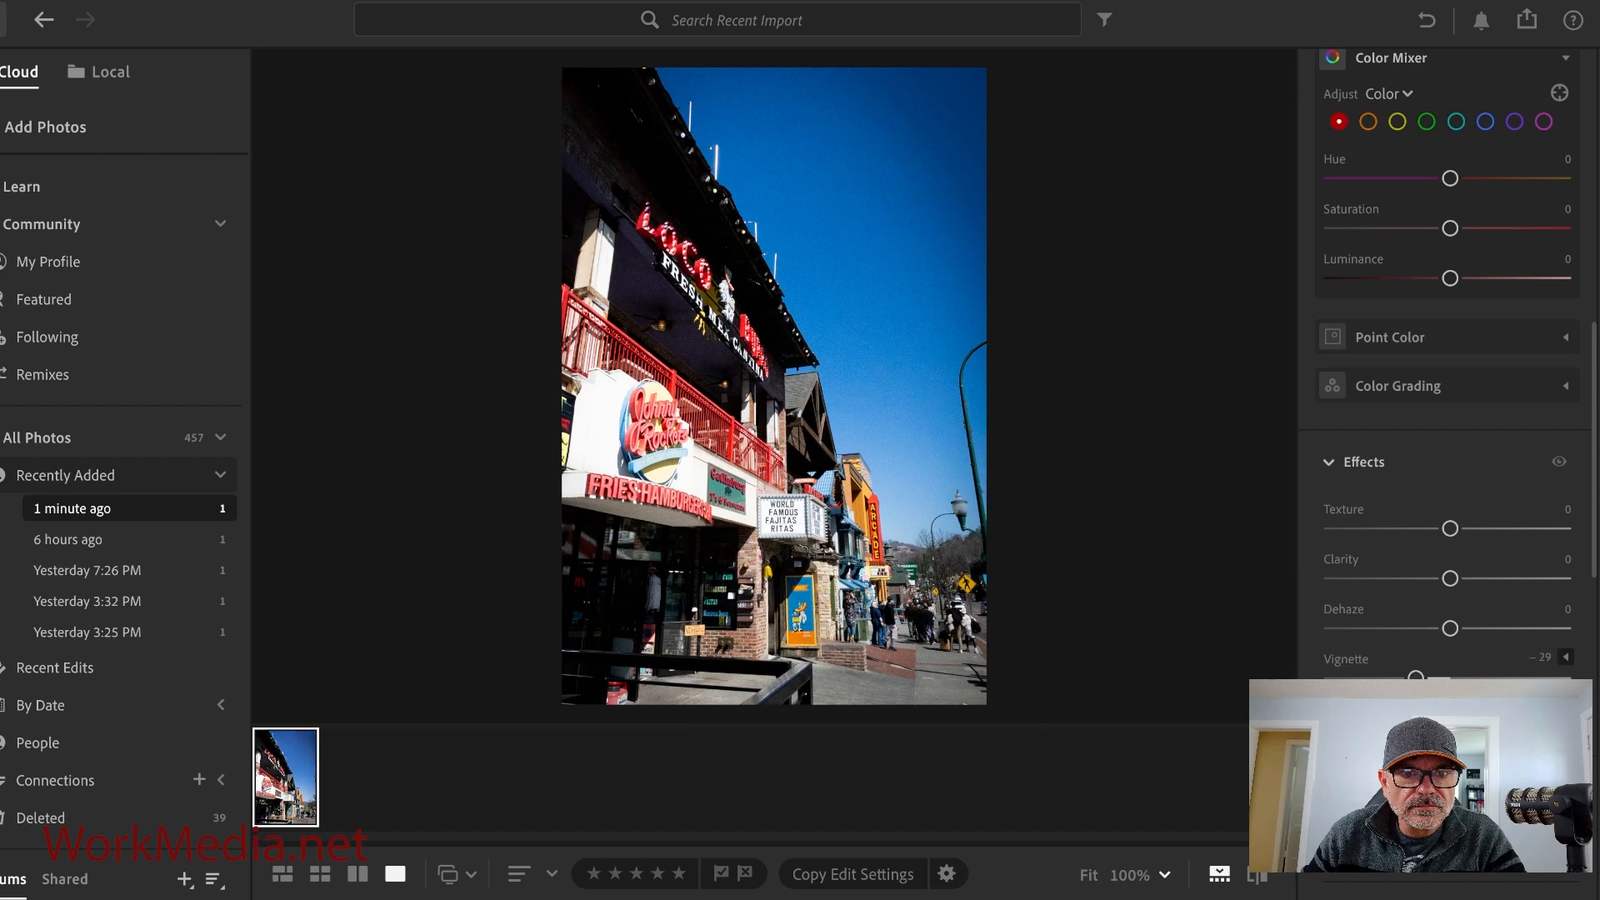
# In the Color Mixer, desaturate the orange, yellow, green and aqua colors to −100 saturation.
pyautogui.scroll(4, 1448, 473)
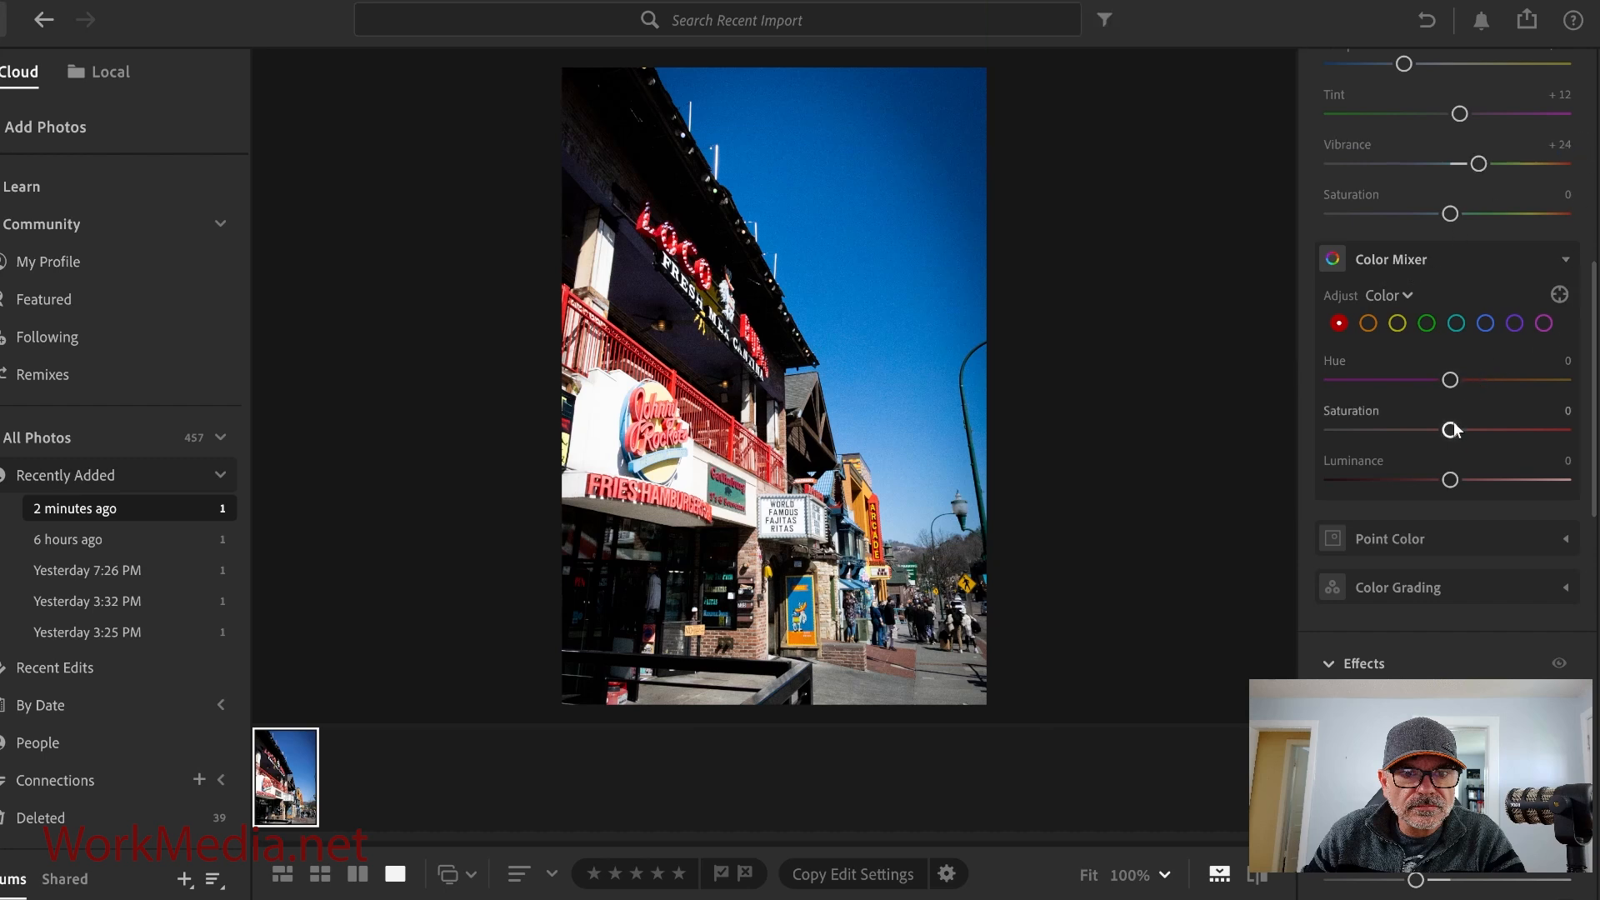
pyautogui.moveTo(1451, 430); pyautogui.dragTo(1451, 430)
pyautogui.click(1368, 324)
pyautogui.moveTo(1450, 430); pyautogui.dragTo(1270, 430)
pyautogui.click(1399, 329)
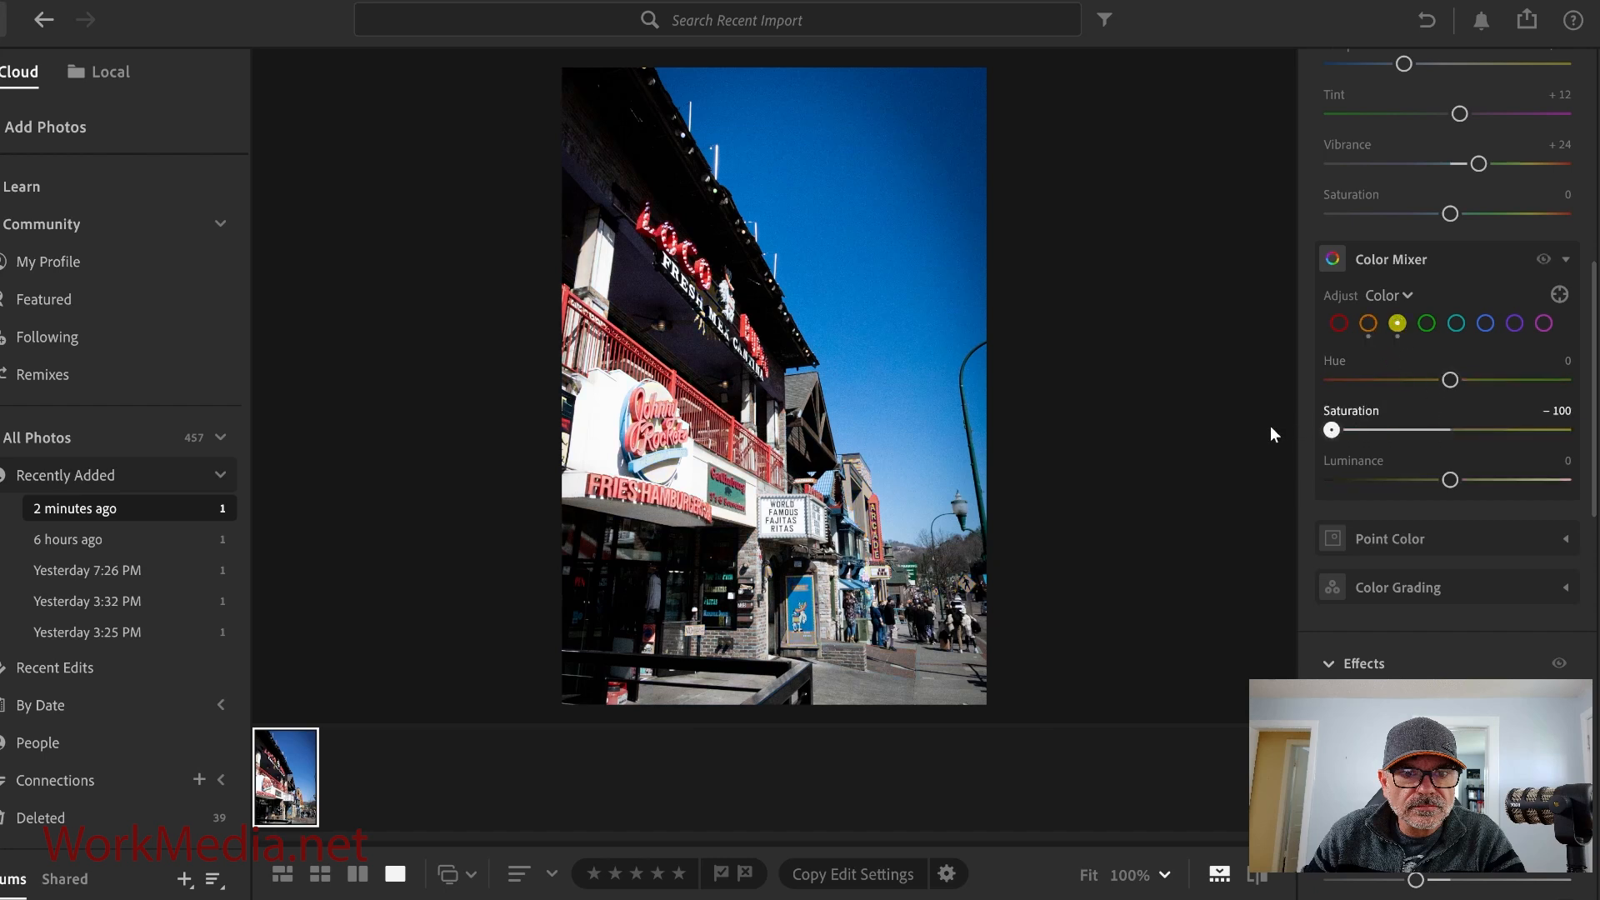
pyautogui.click(1427, 324)
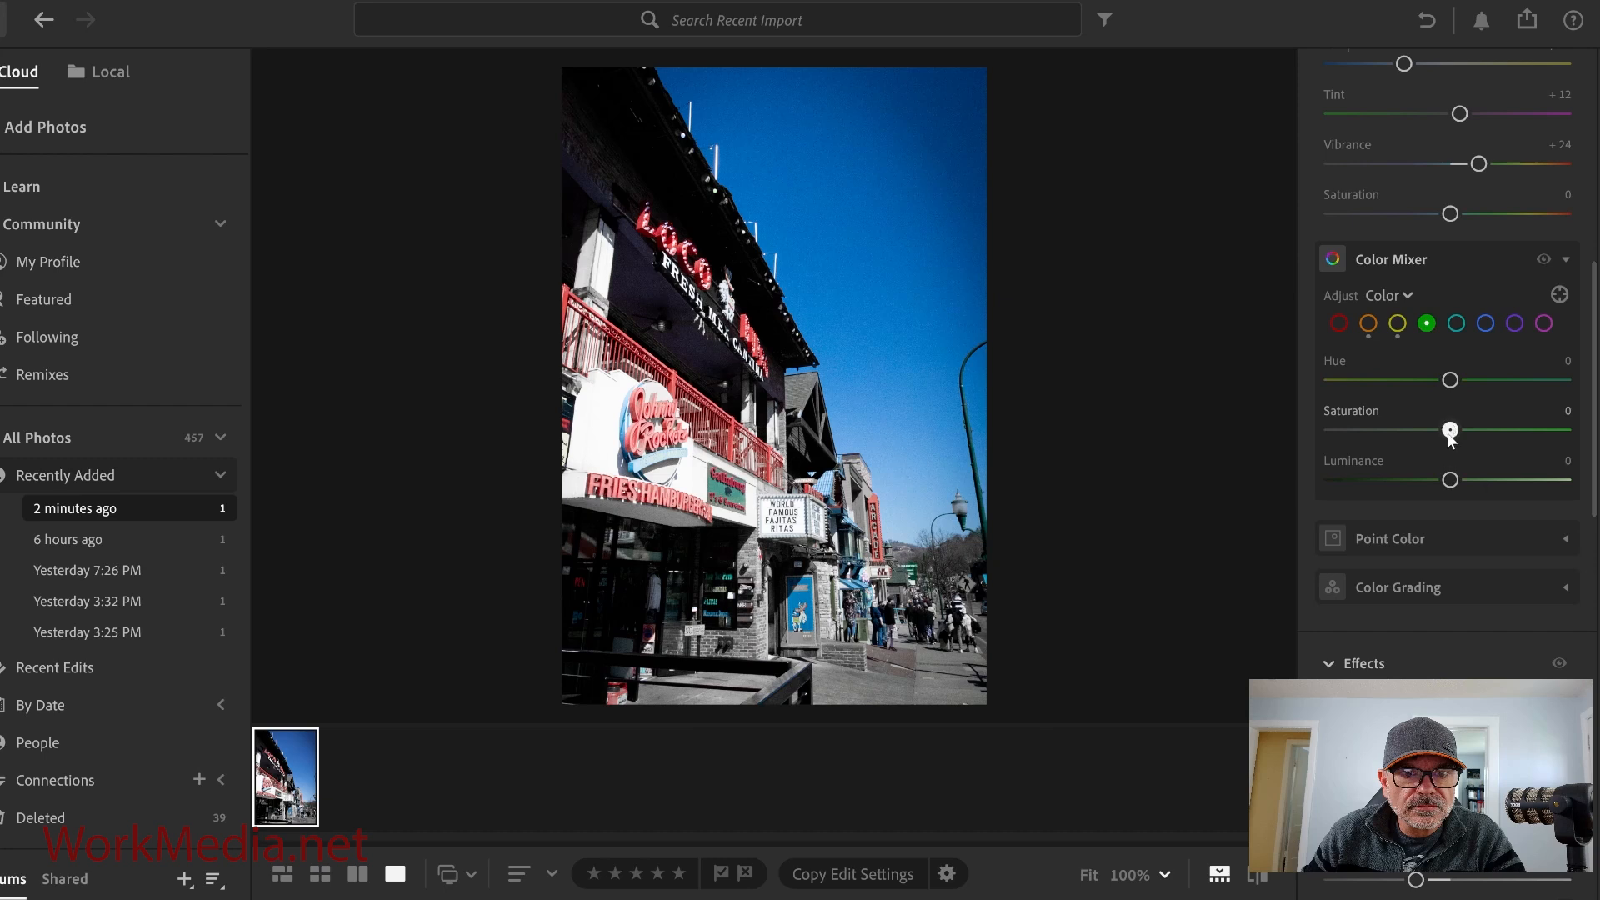
pyautogui.moveTo(1450, 430); pyautogui.dragTo(1284, 432)
pyautogui.click(1455, 323)
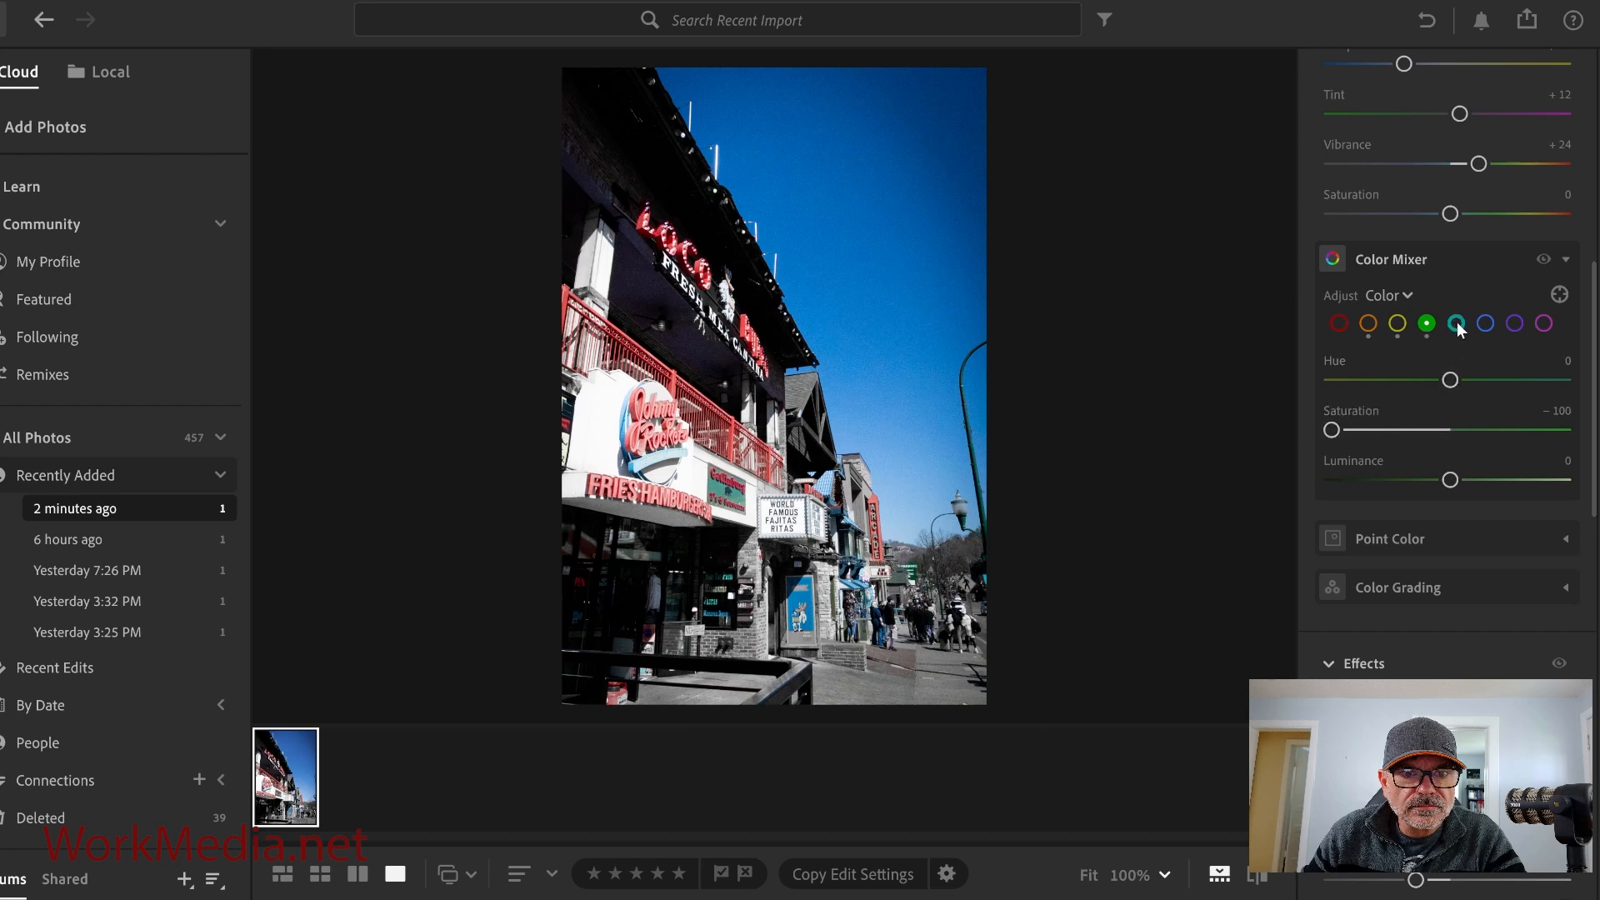
pyautogui.moveTo(1450, 430); pyautogui.dragTo(1327, 432)
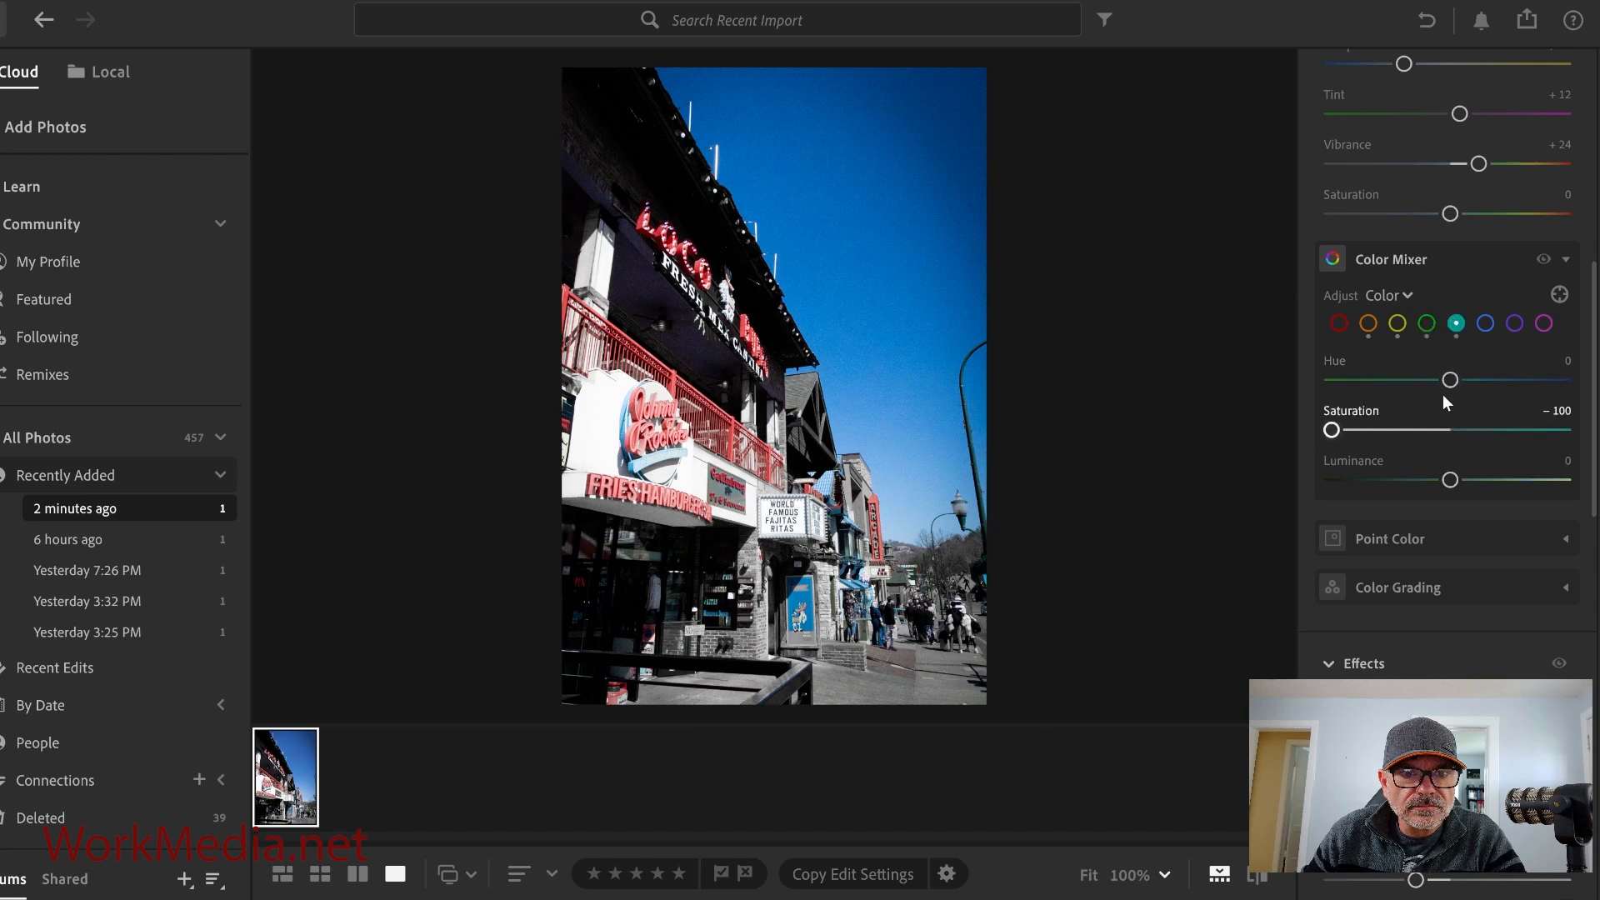
# Desaturate the blue, purple and magenta colors to −100 saturation.
pyautogui.click(1485, 323)
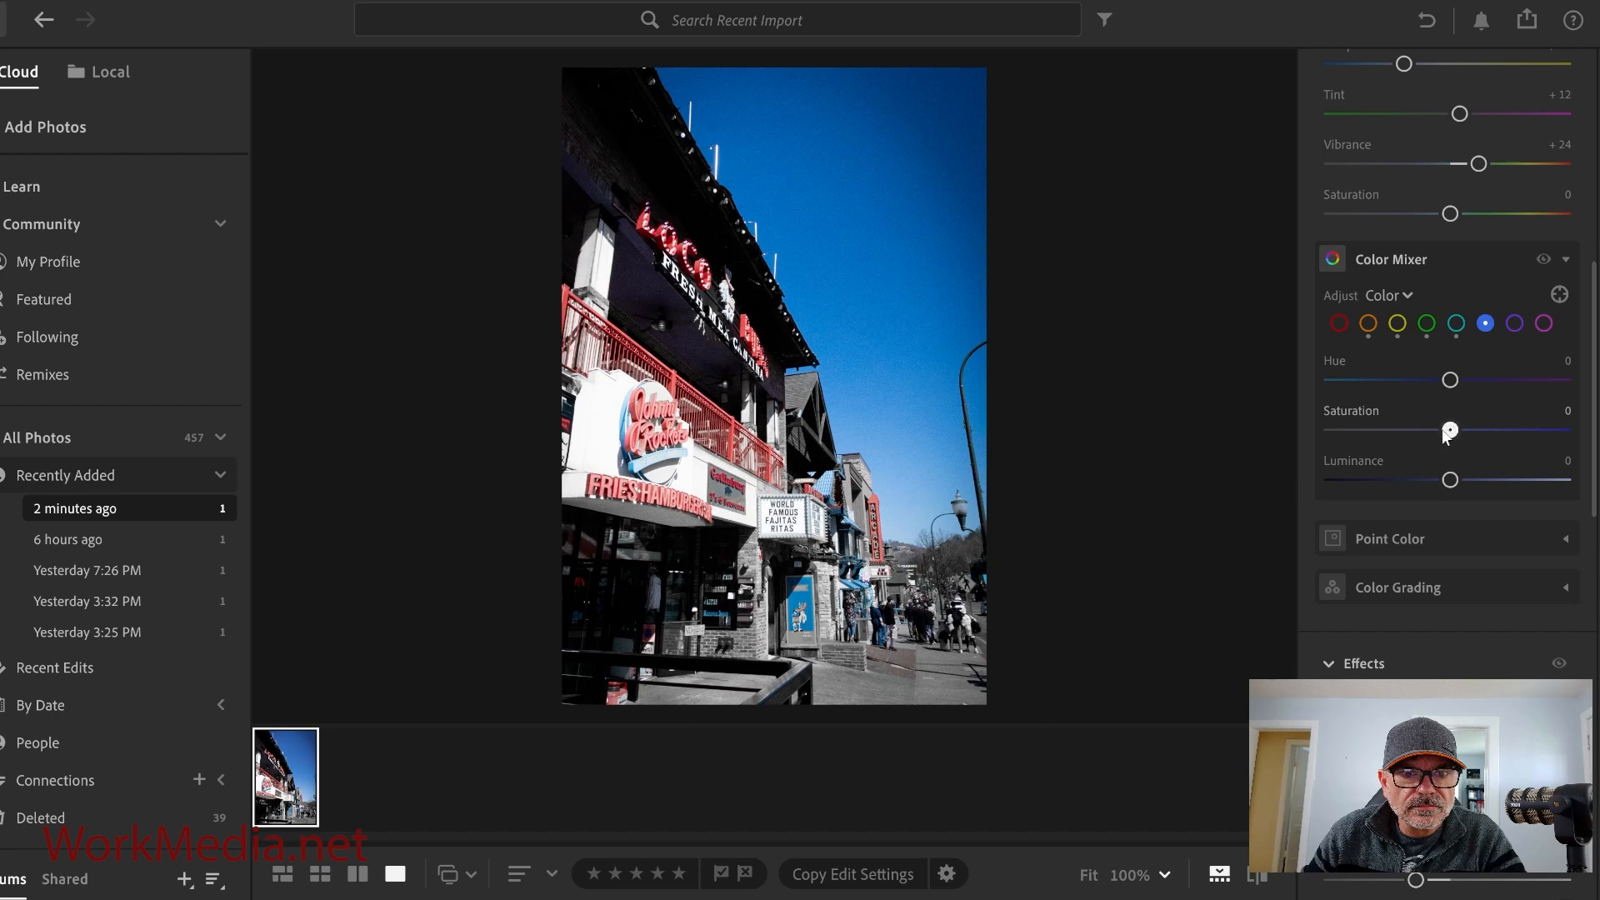
pyautogui.moveTo(1450, 430); pyautogui.dragTo(1328, 432)
pyautogui.click(1514, 324)
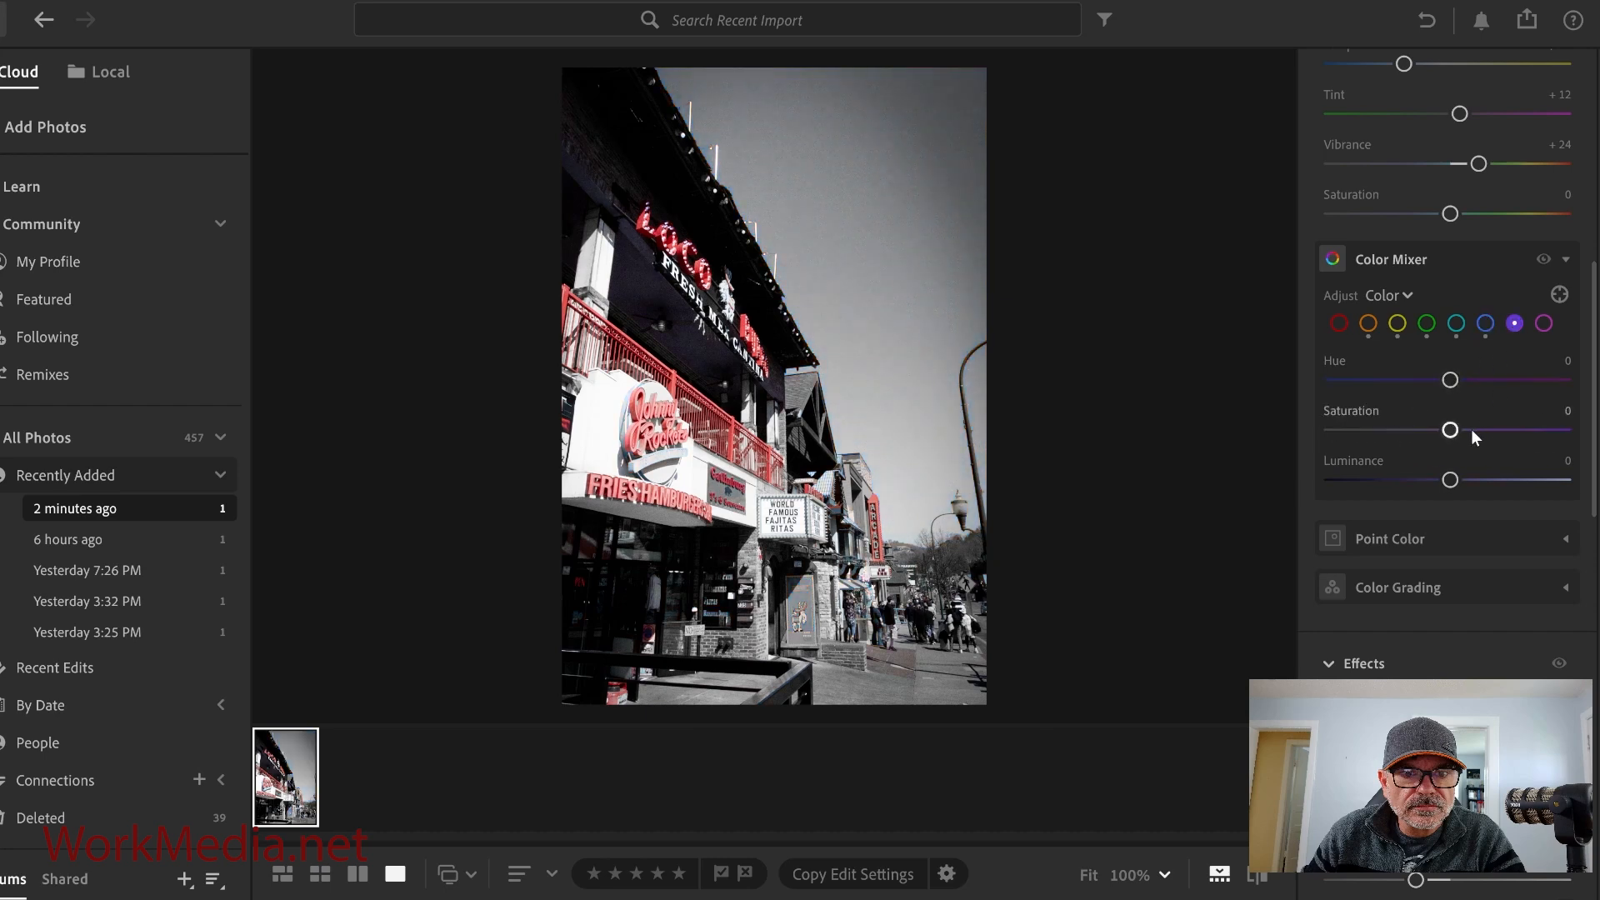
pyautogui.moveTo(1450, 429); pyautogui.dragTo(1331, 430)
pyautogui.click(1543, 323)
pyautogui.moveTo(1454, 431); pyautogui.dragTo(1328, 436)
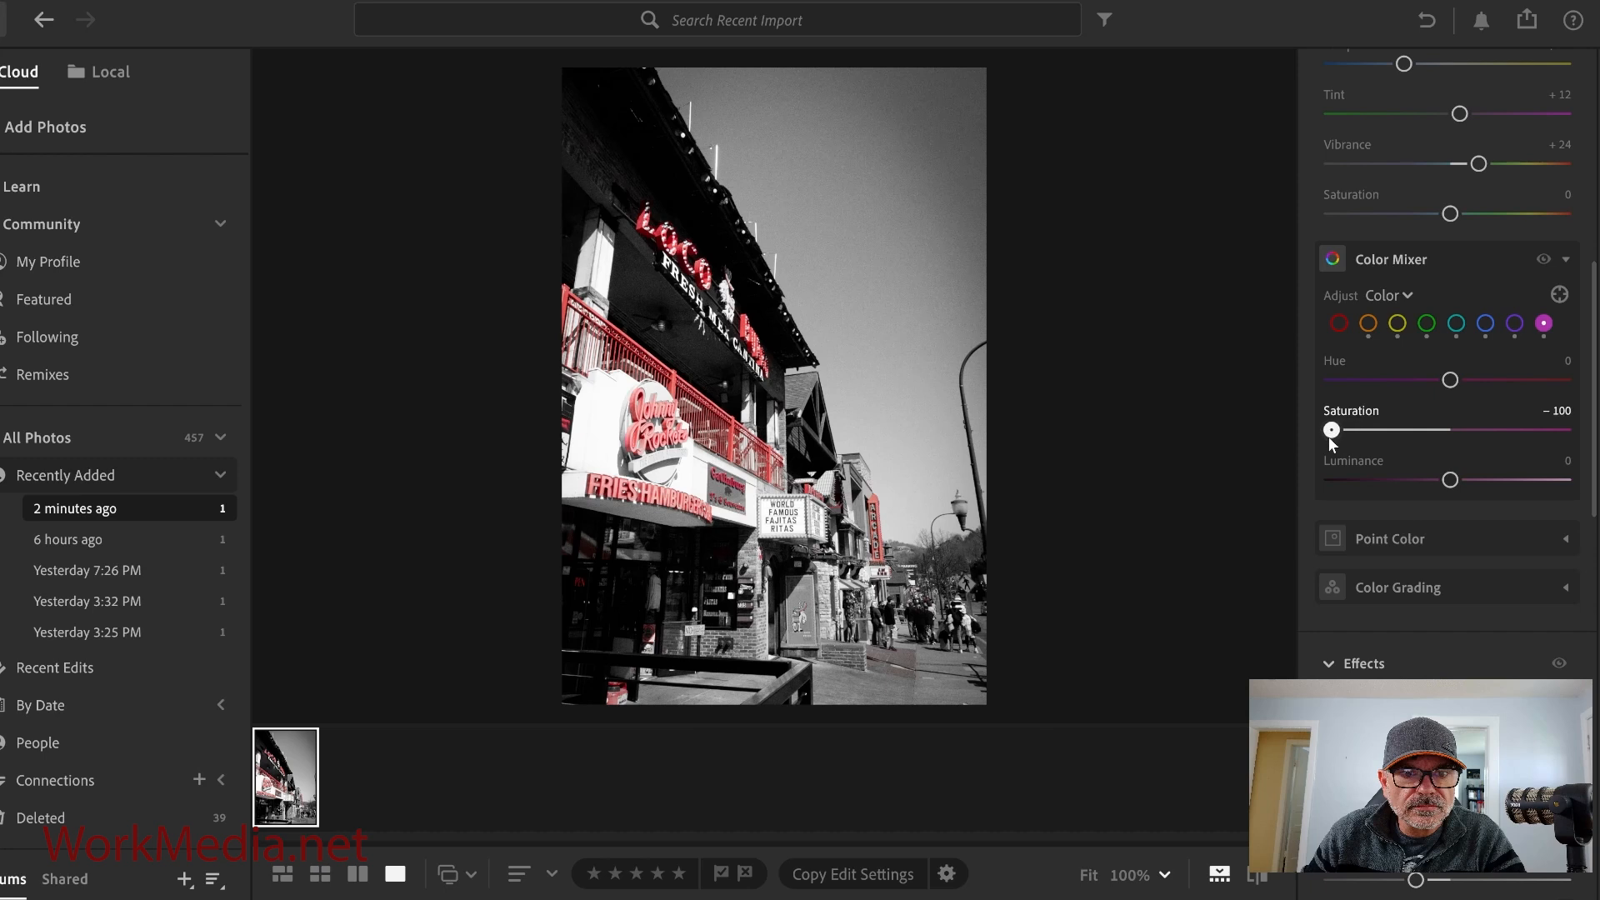
# Boost the red color's saturation to +11 and luminance to +12.
pyautogui.click(1341, 325)
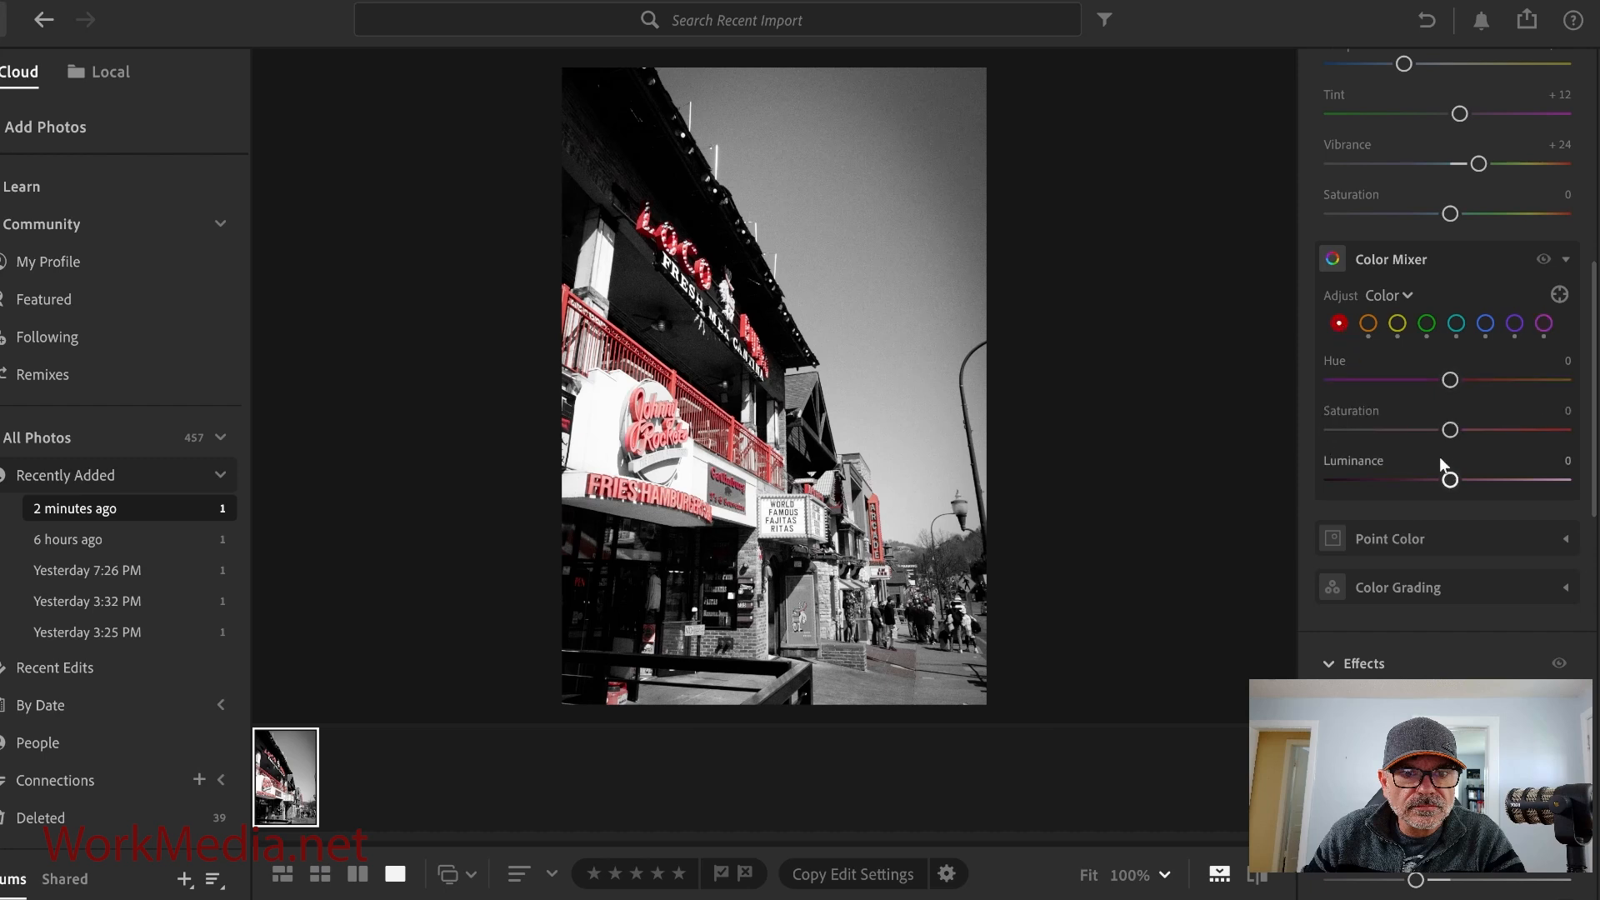
pyautogui.moveTo(1451, 435); pyautogui.dragTo(1468, 485)
pyautogui.scroll(-2, 1529, 474)
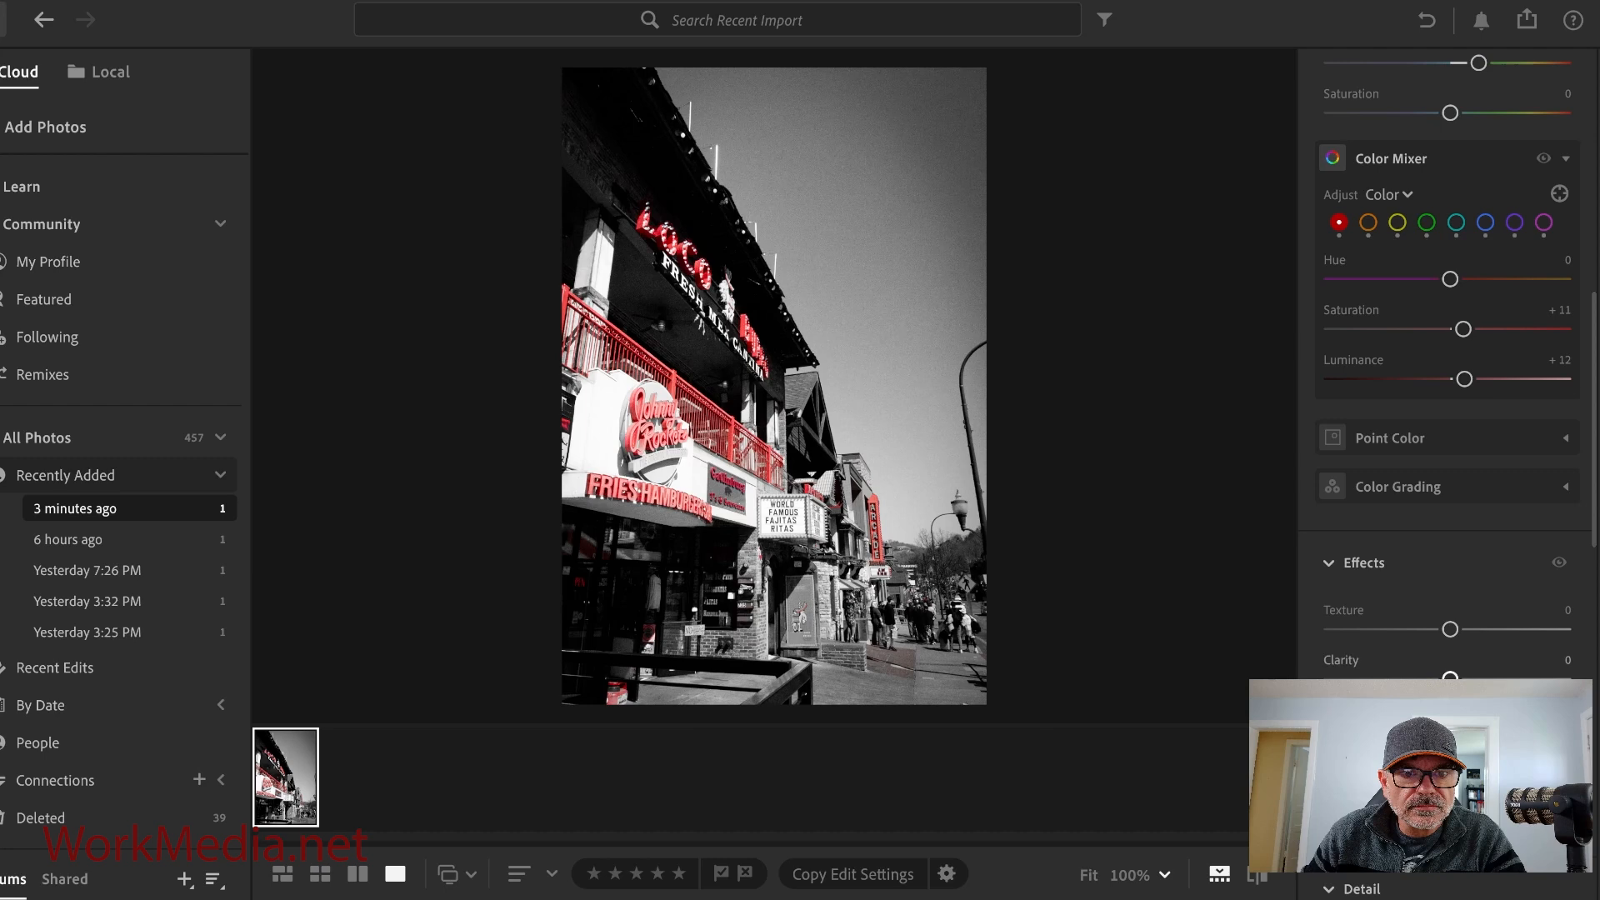
# Set Clarity to +32.
pyautogui.moveTo(1450, 679); pyautogui.dragTo(1488, 678)
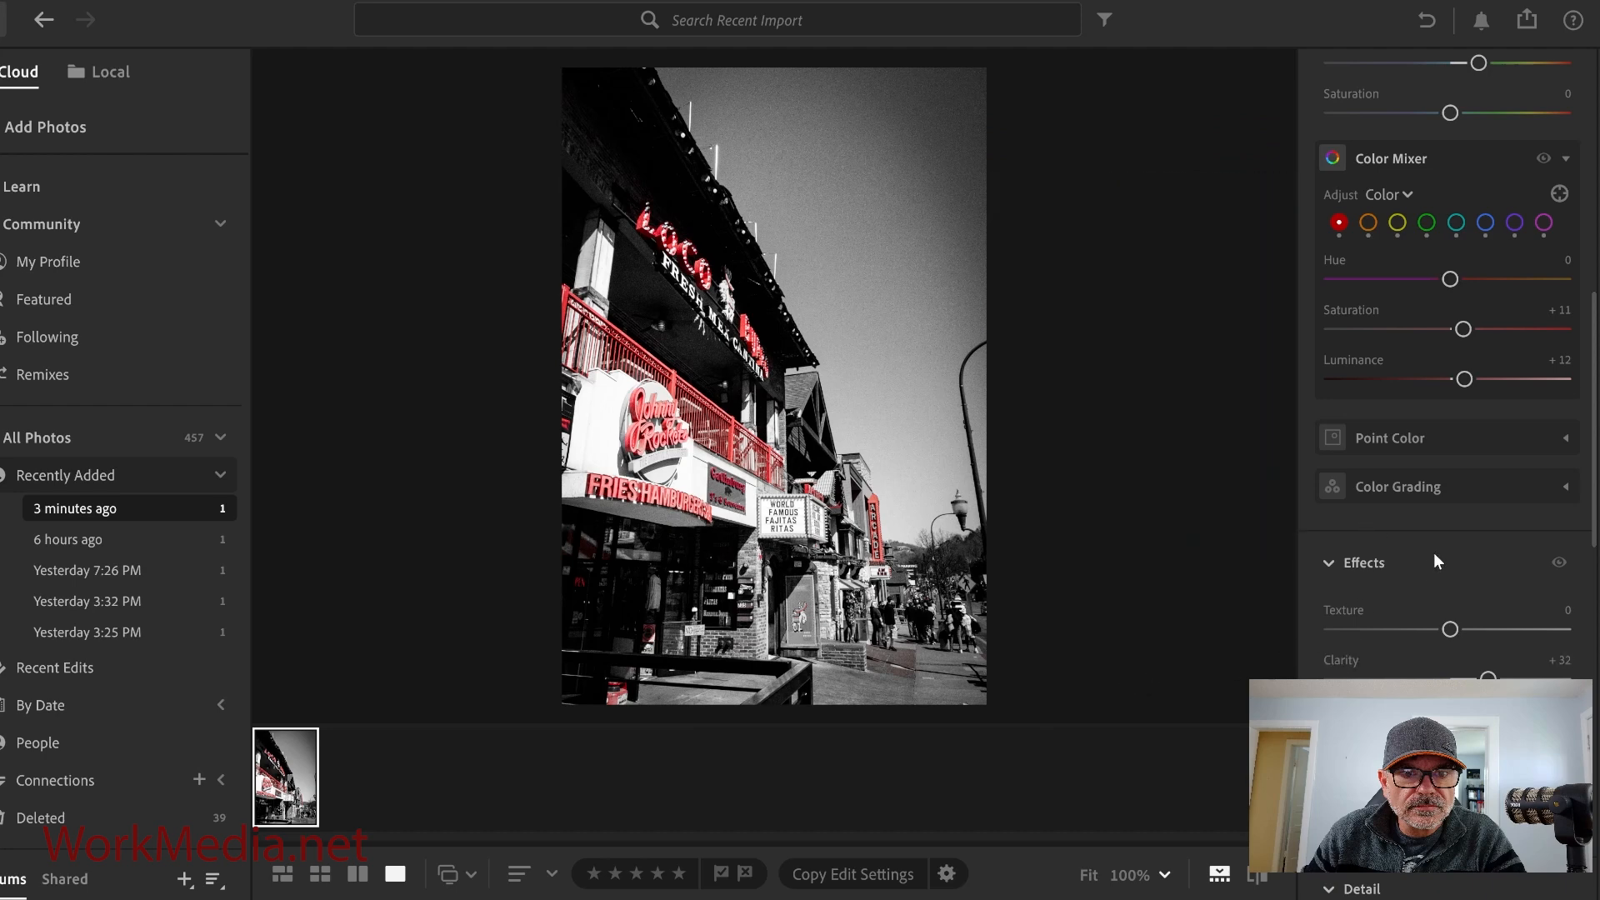
pyautogui.press('XF86MonBrightnessDown')
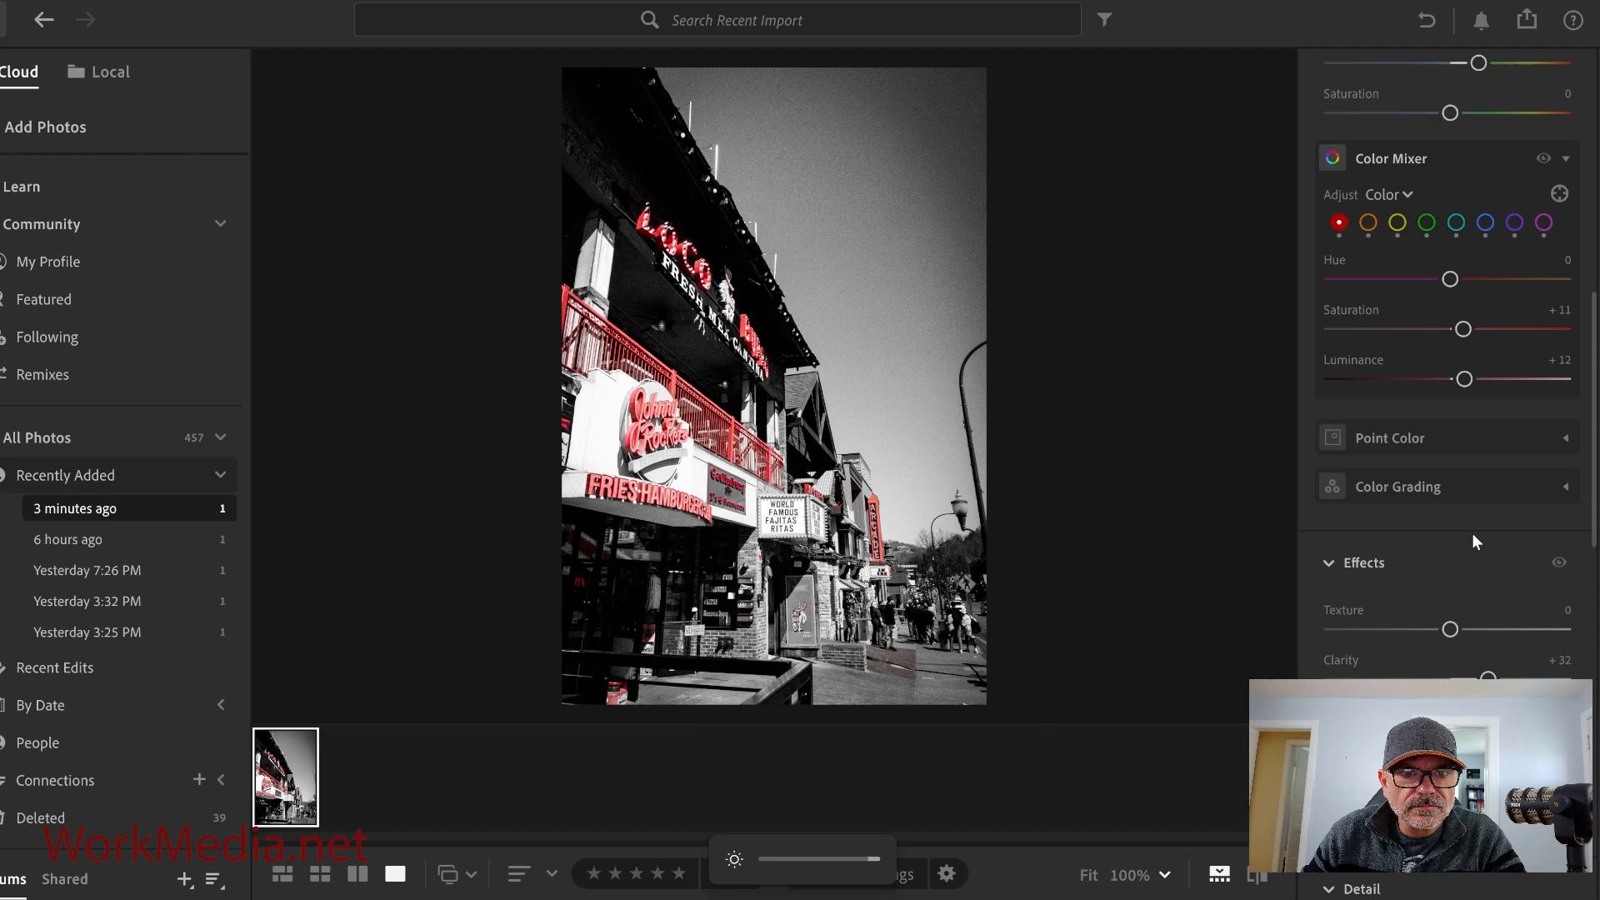
pyautogui.press('XF86MonBrightnessDown')
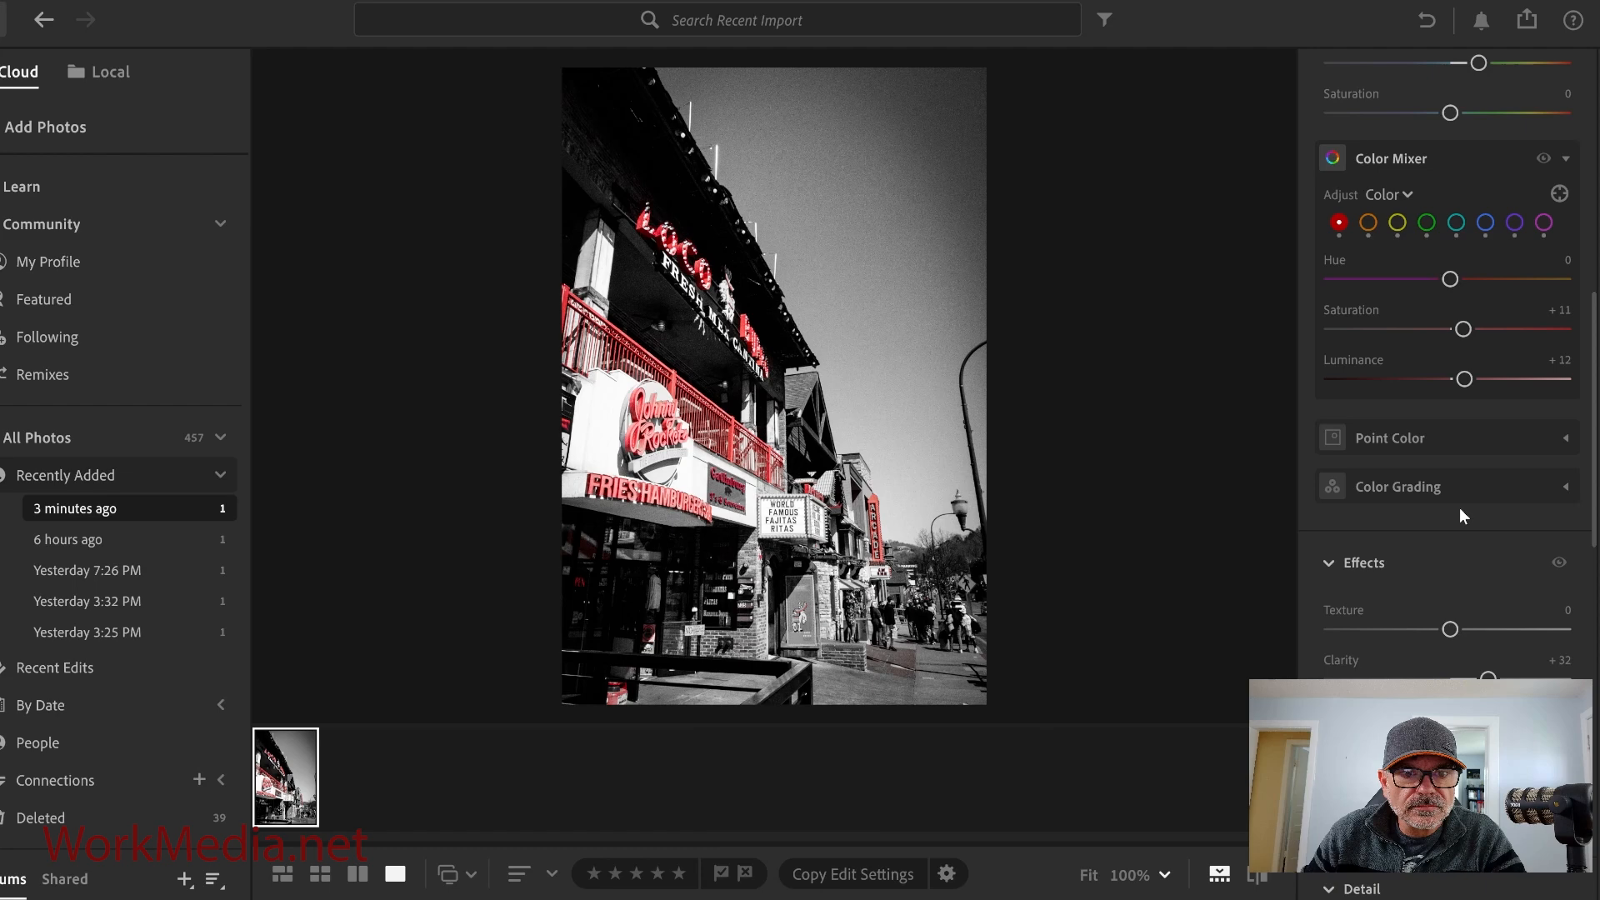
pyautogui.press('XF86MonBrightnessUp')
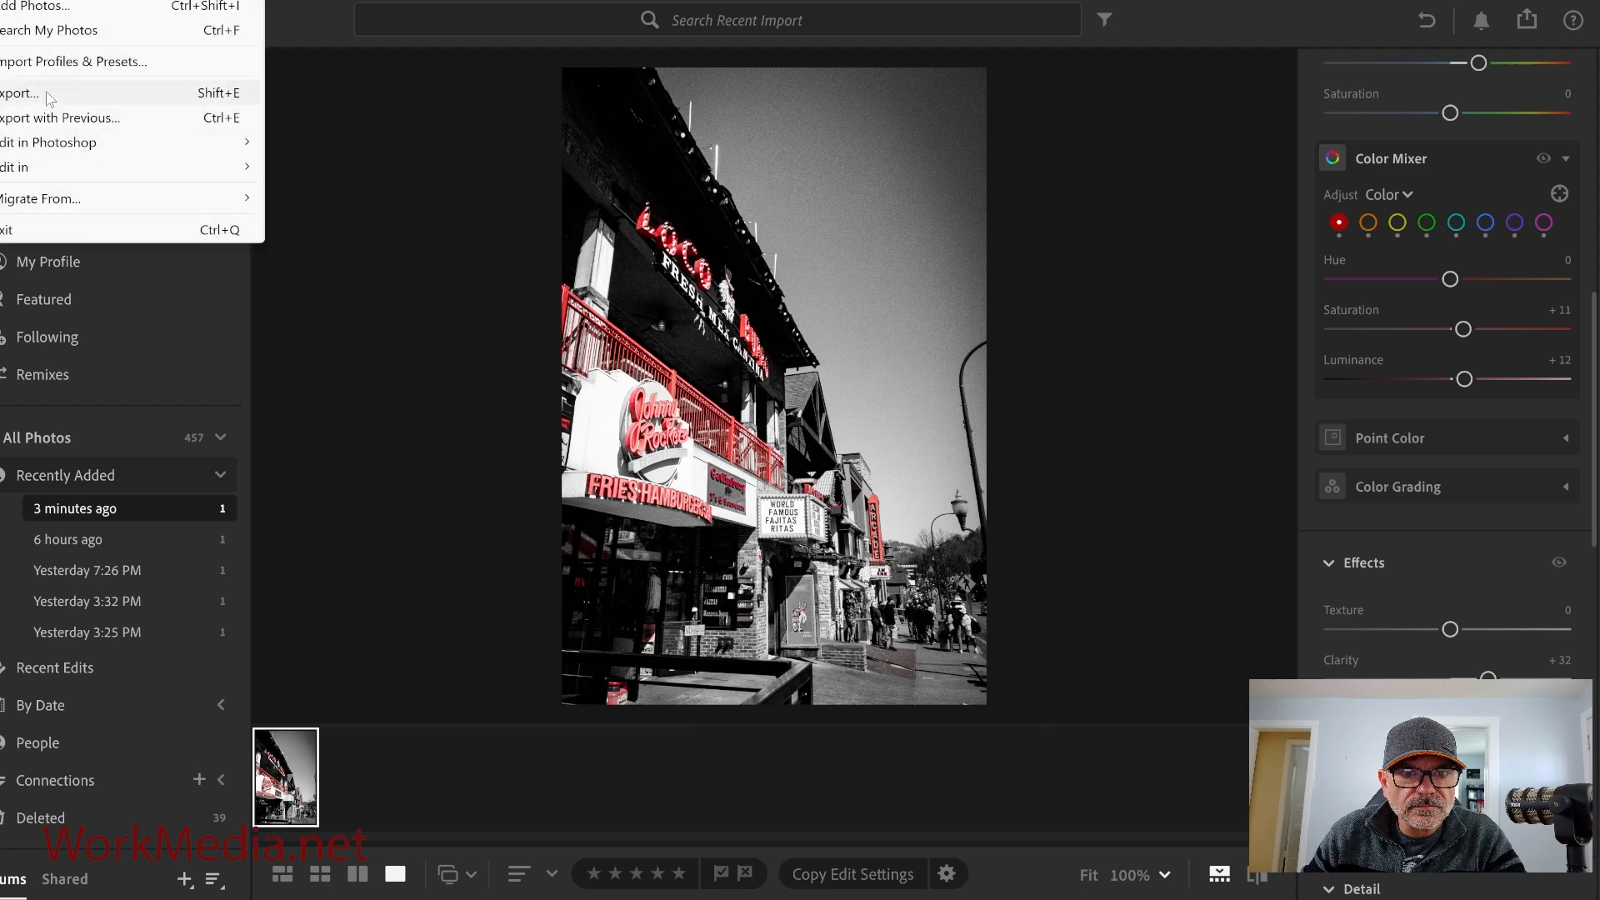
# Open the export settings and set the JPG quality to 80%.
pyautogui.click(47, 99)
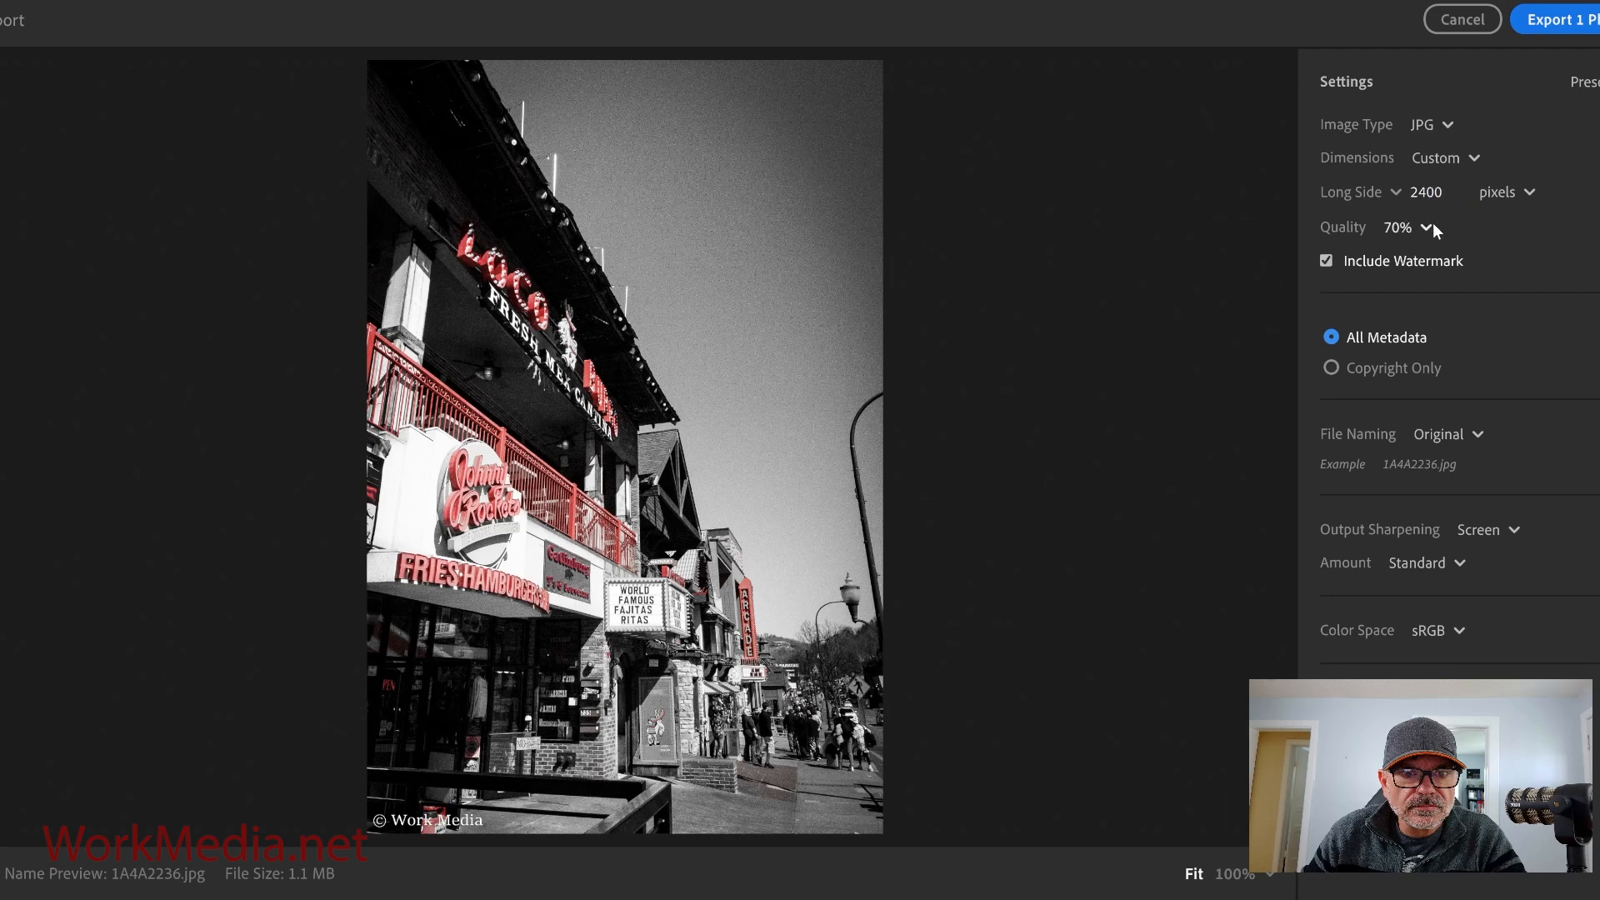
pyautogui.click(1427, 227)
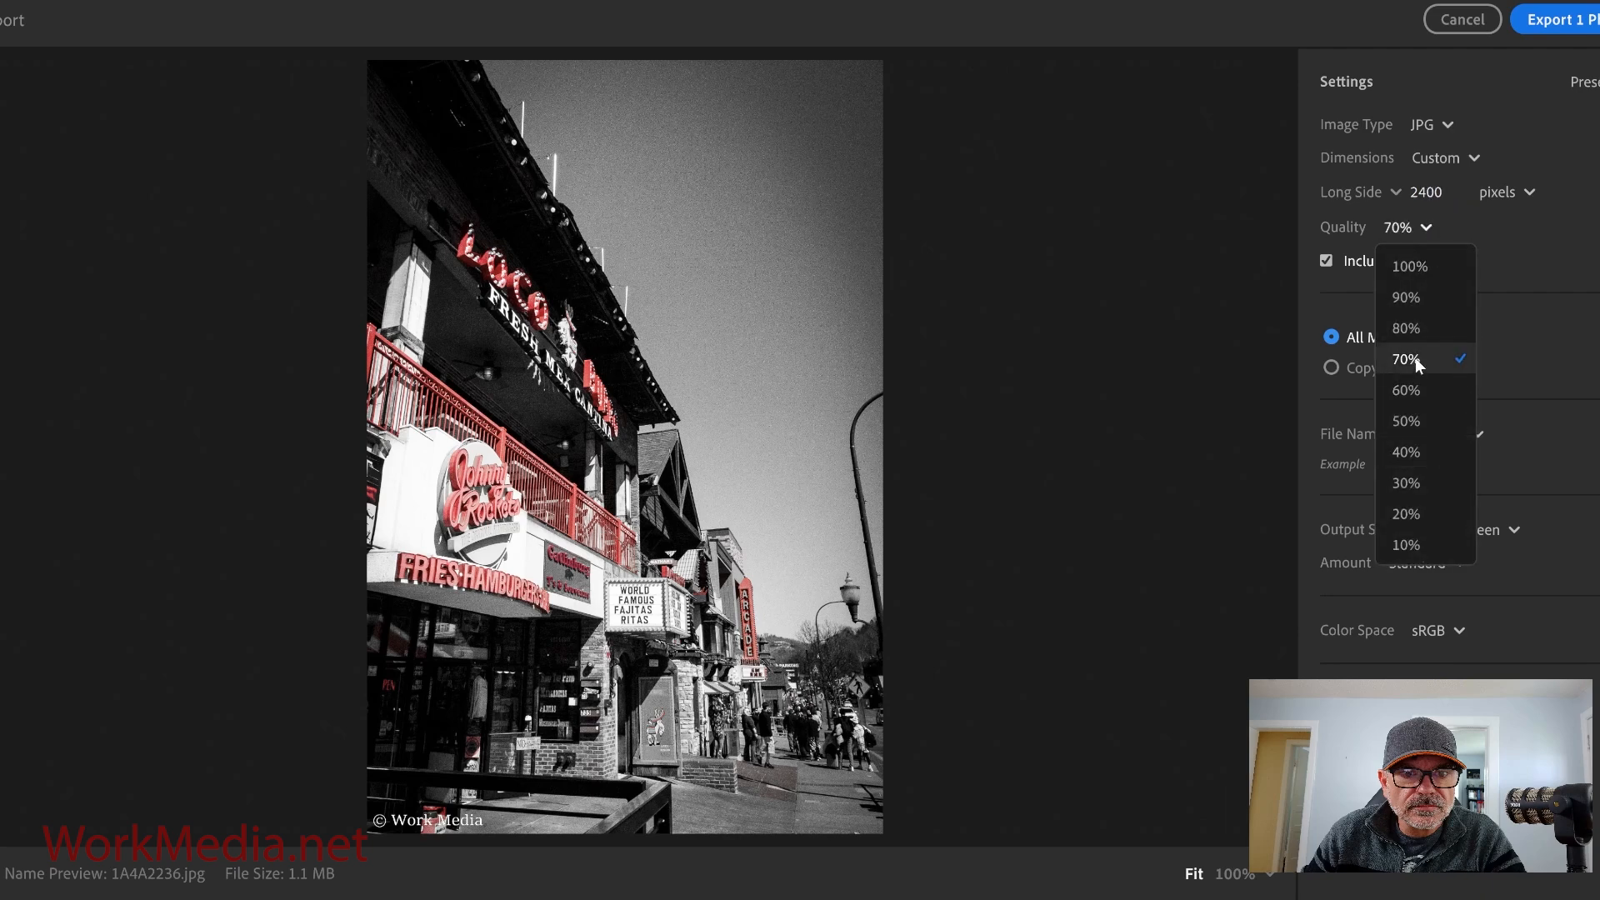
pyautogui.click(1410, 328)
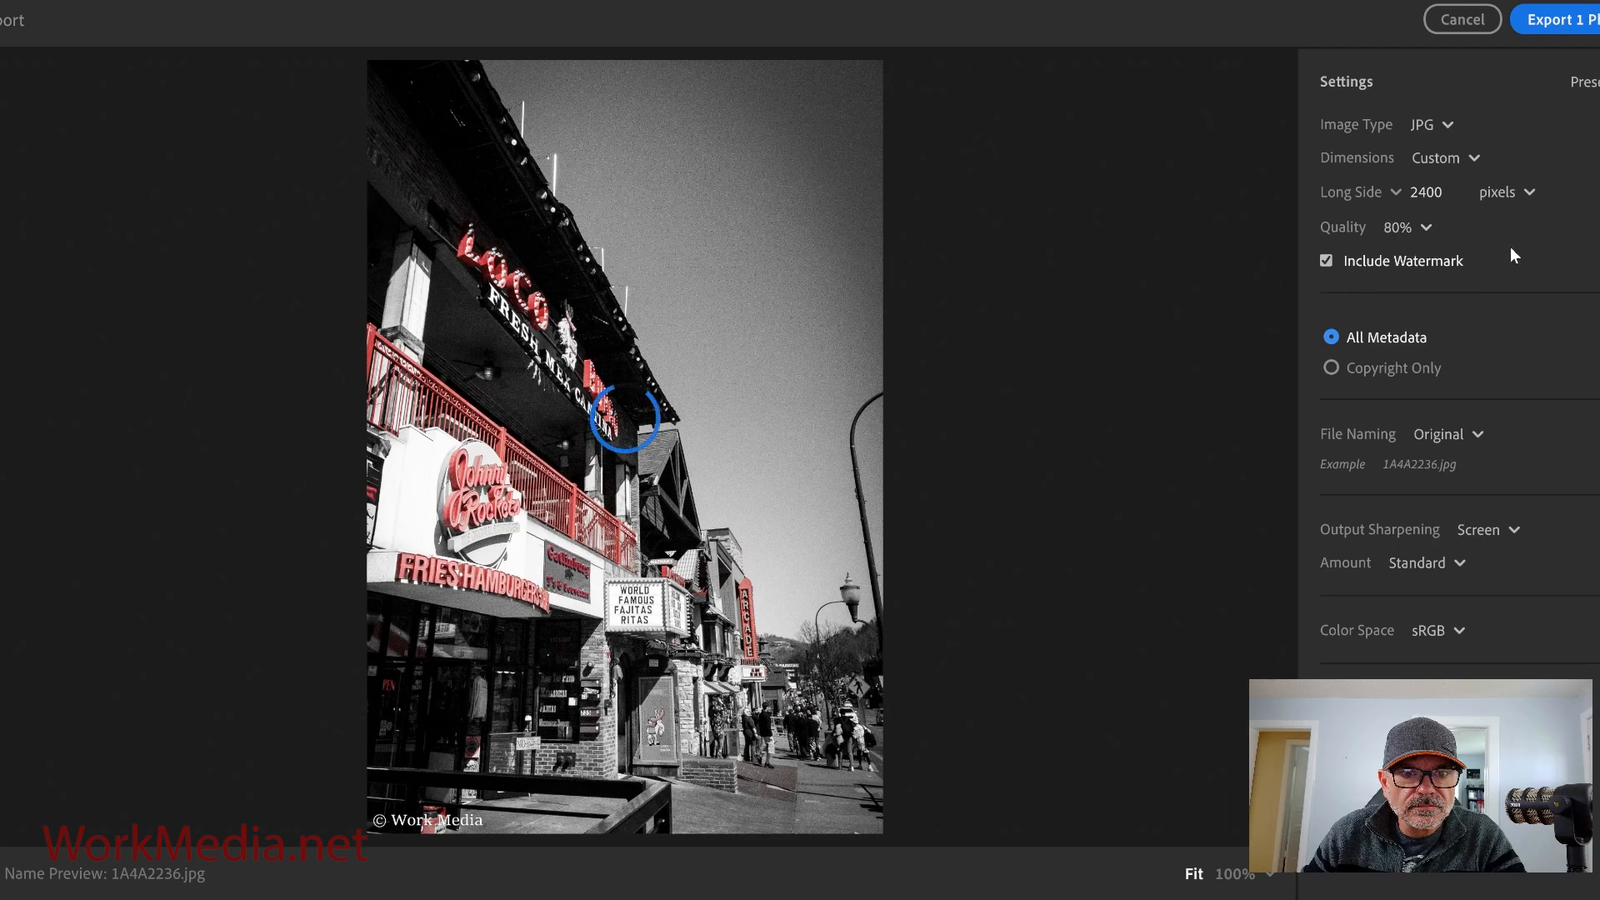
# Export the photo into the Gatlinburg in Focus Media folder.
pyautogui.click(1594, 26)
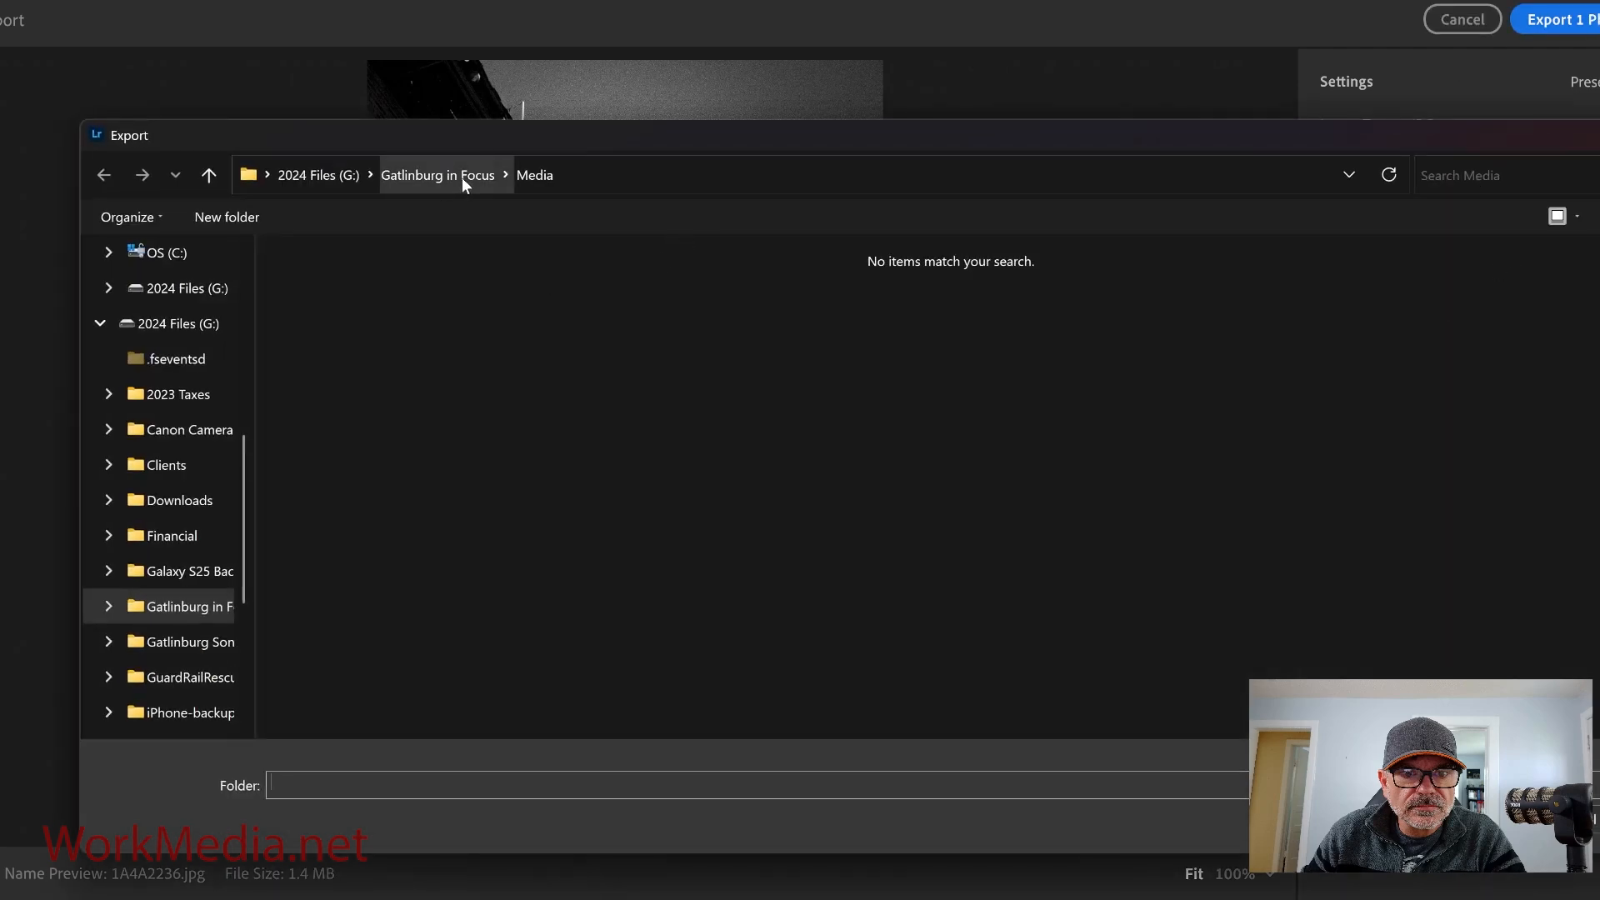
pyautogui.click(1593, 819)
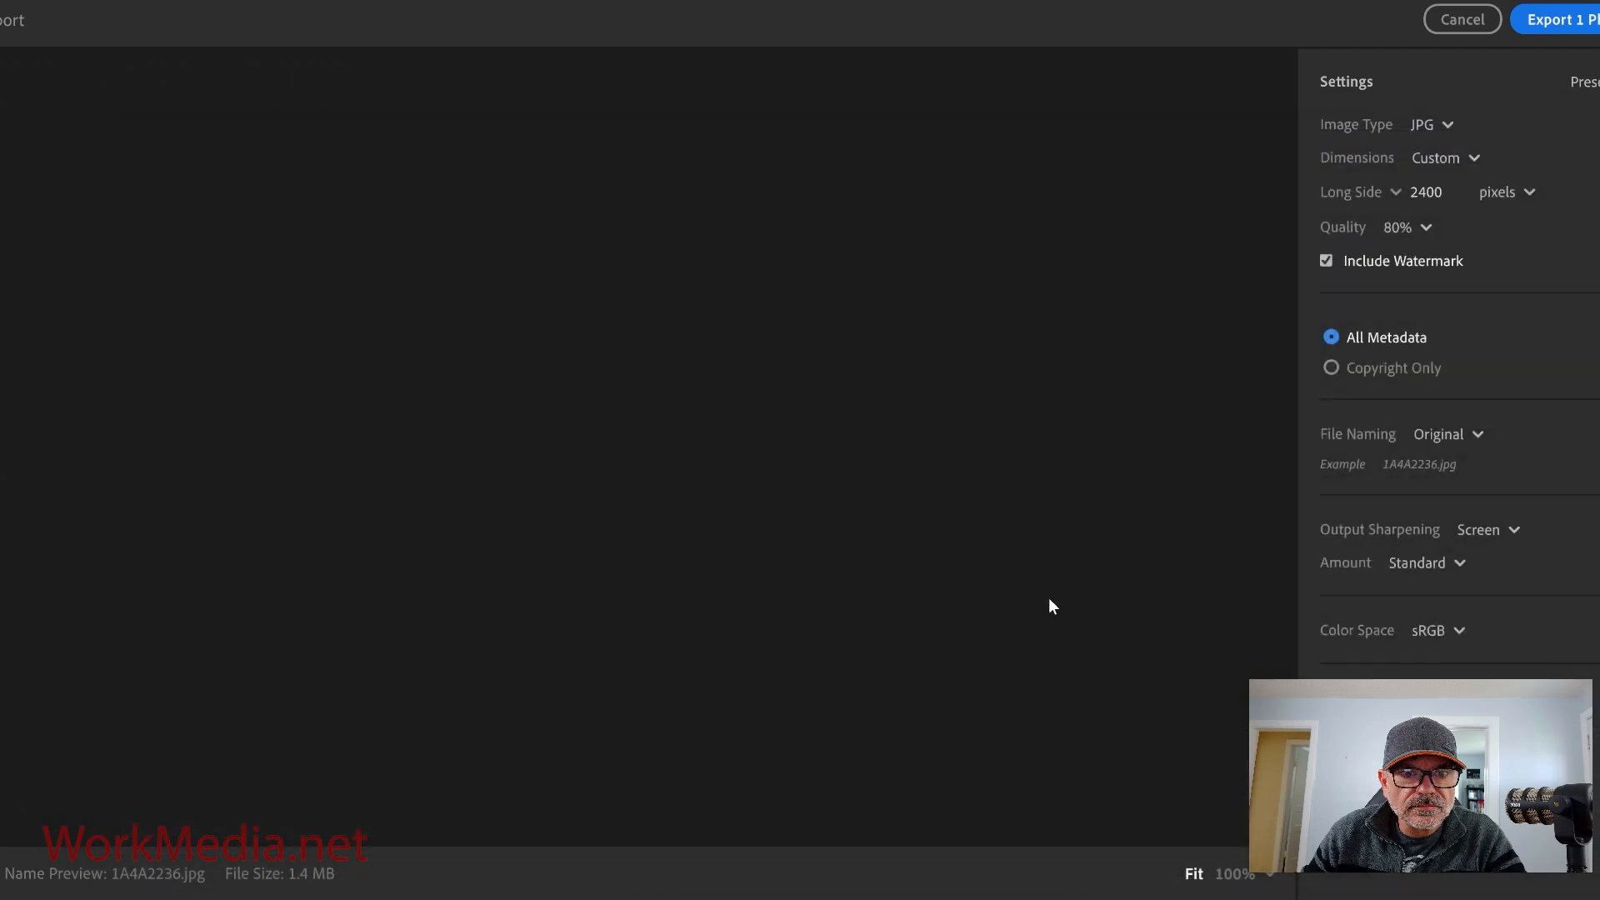